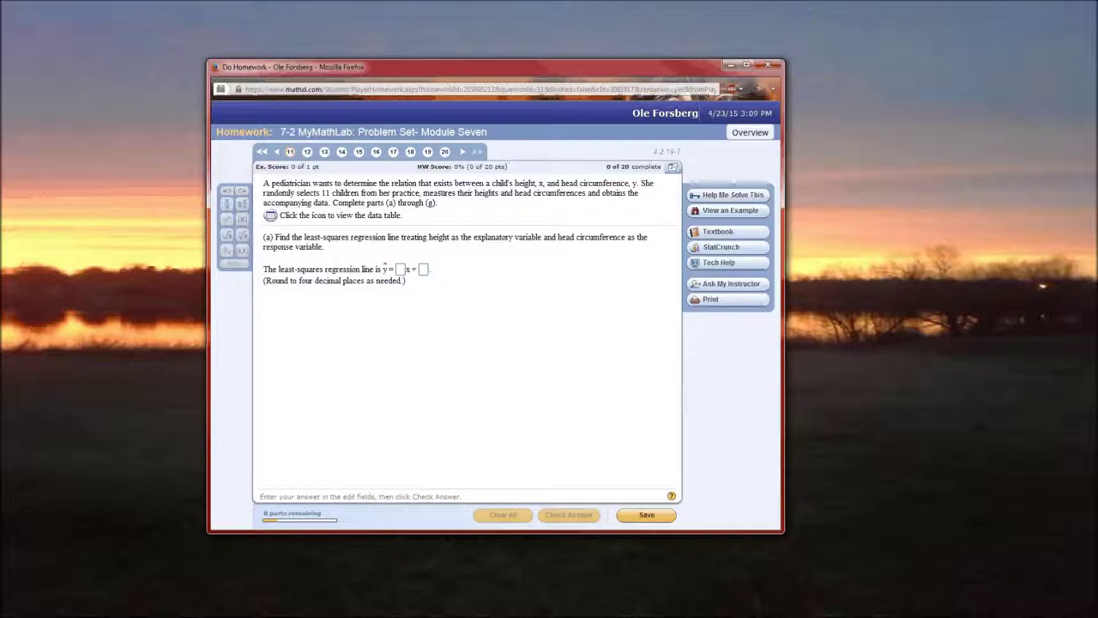
- Open the question's height and head circumference data table and load the full data set into StatCrunch
click(270, 216)
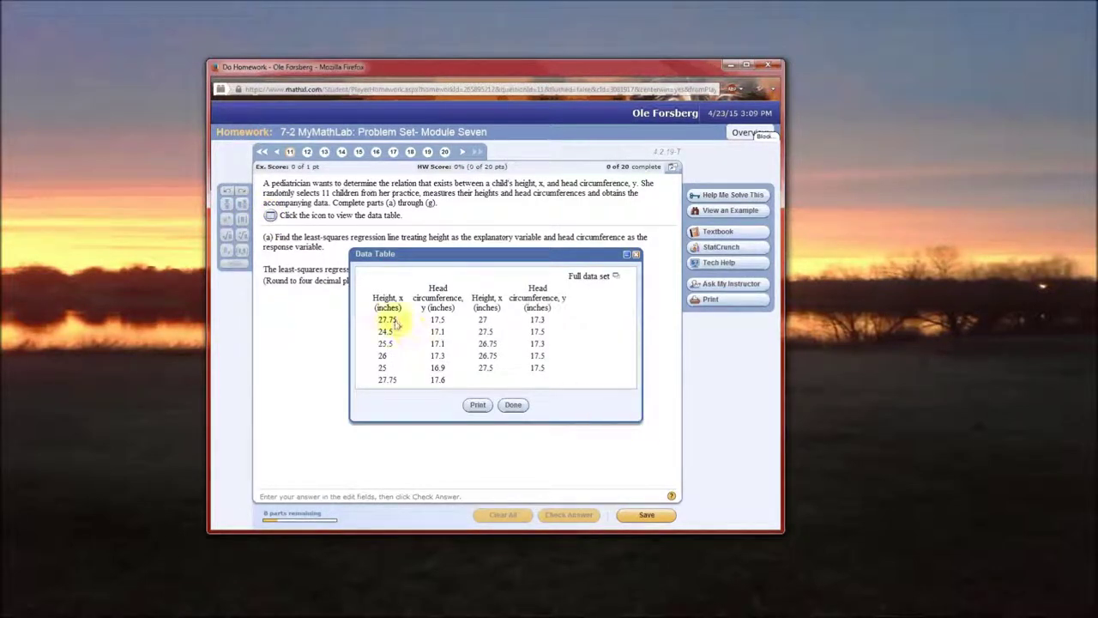
click(616, 278)
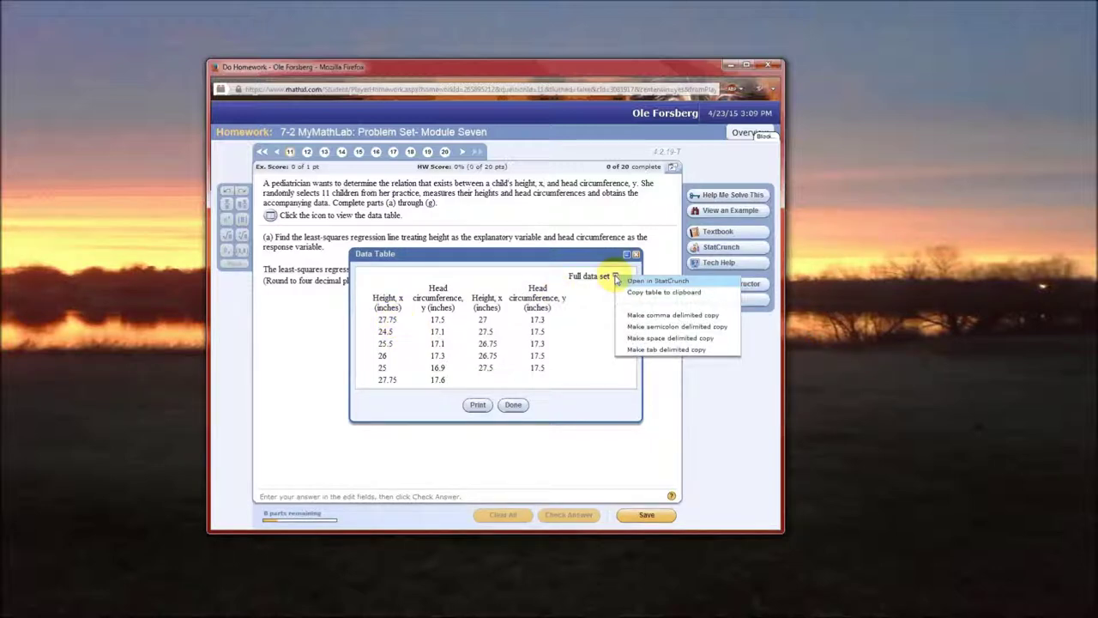
click(656, 290)
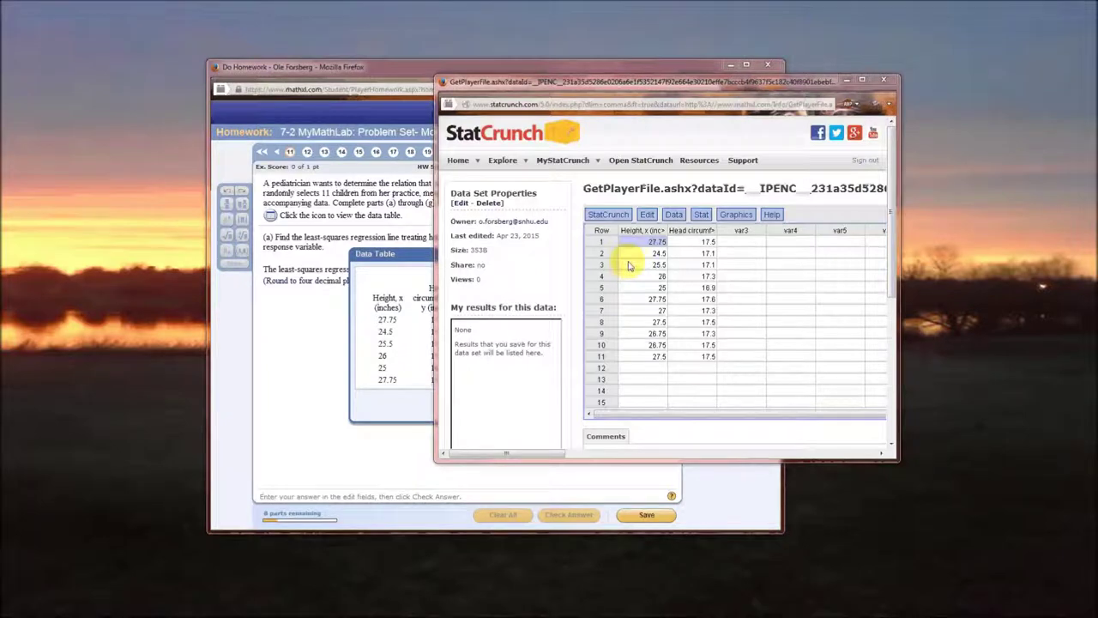
click(648, 244)
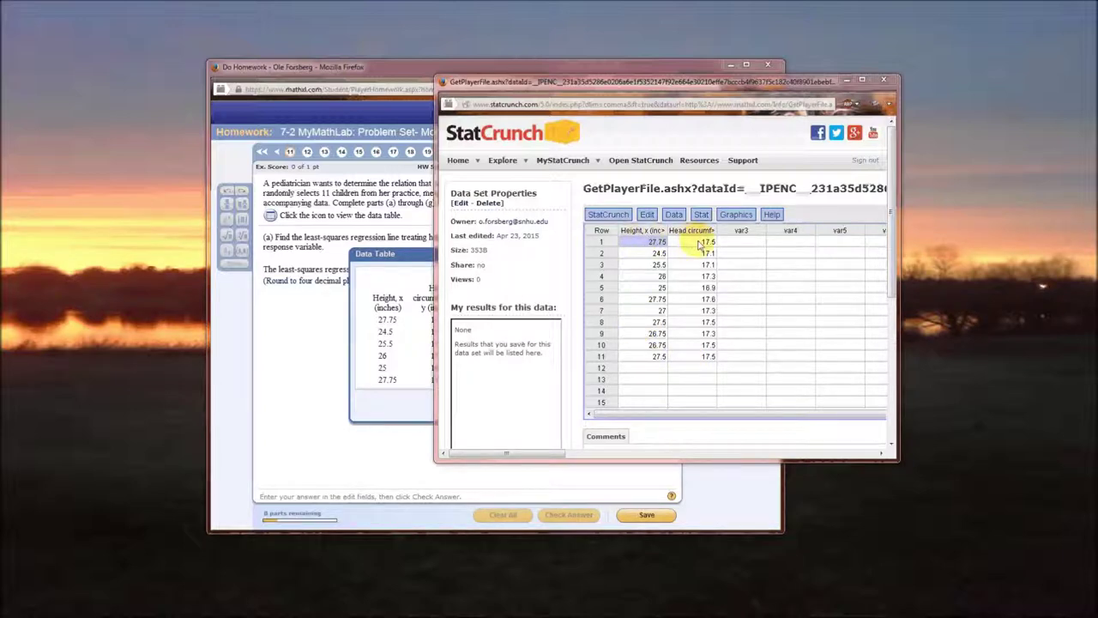
- Close the homework data table and arrange the homework and StatCrunch windows side by side, making the StatCrunch window taller
drag(461, 81, 416, 35)
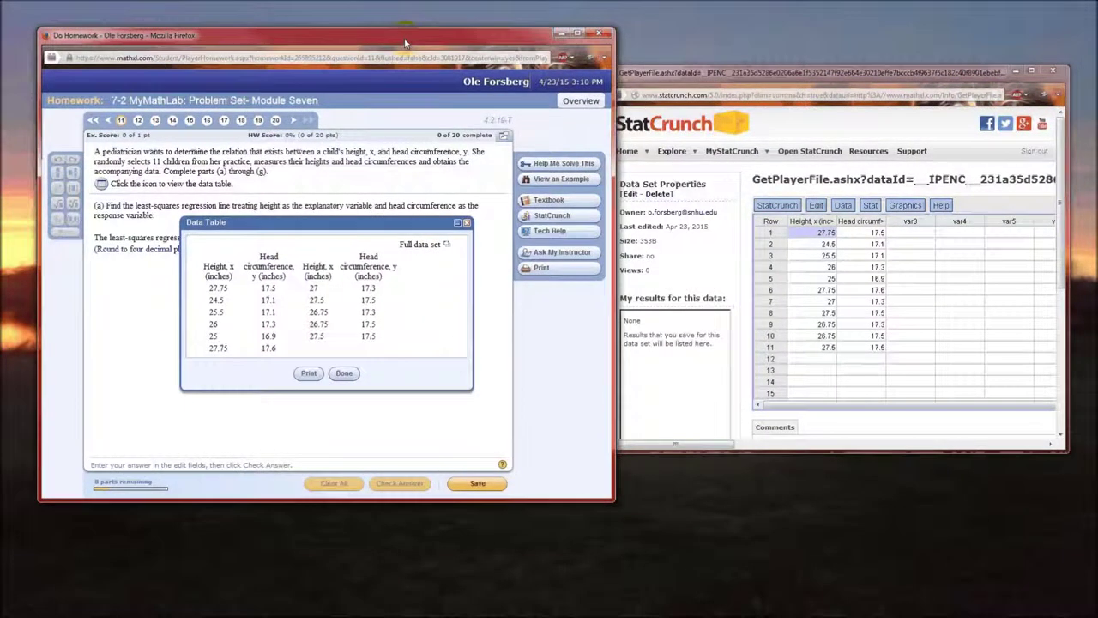
click(344, 375)
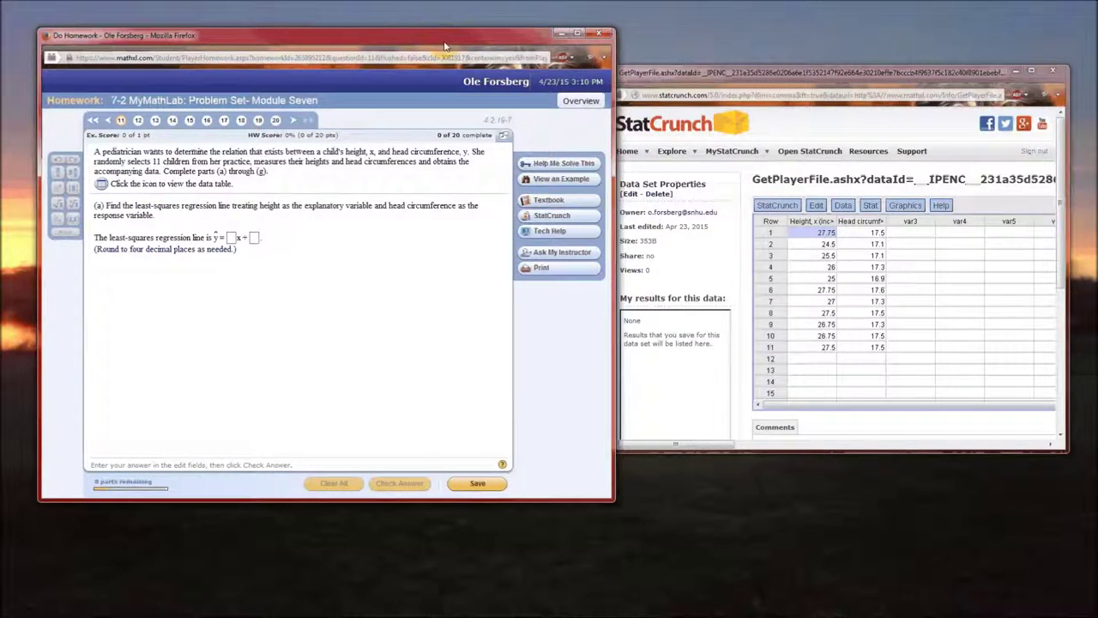
drag(444, 44, 413, 35)
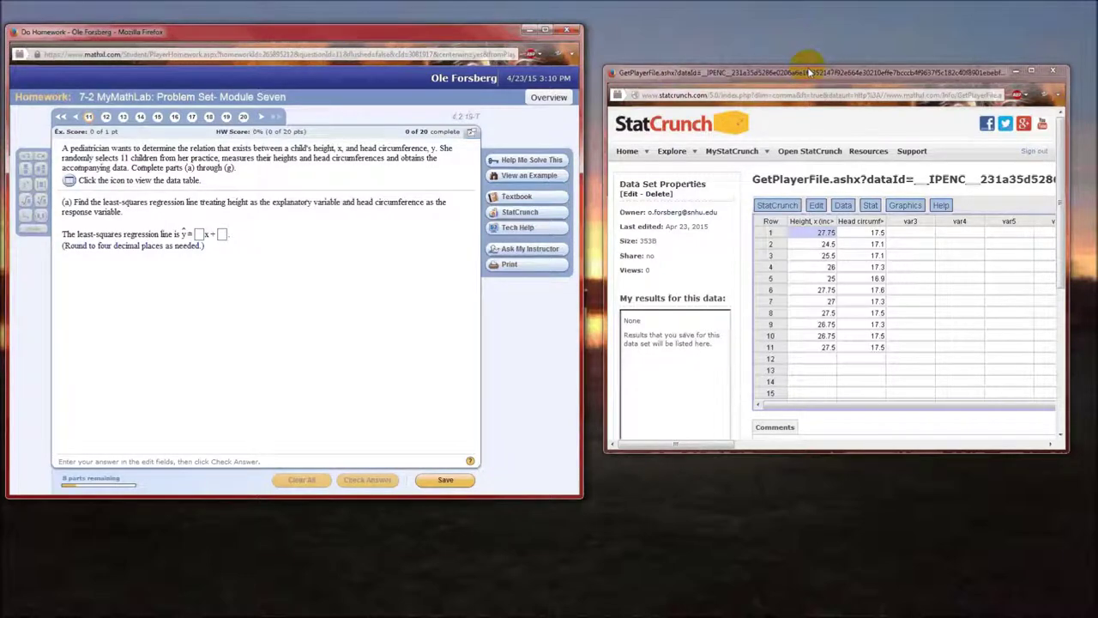
drag(808, 67, 804, 39)
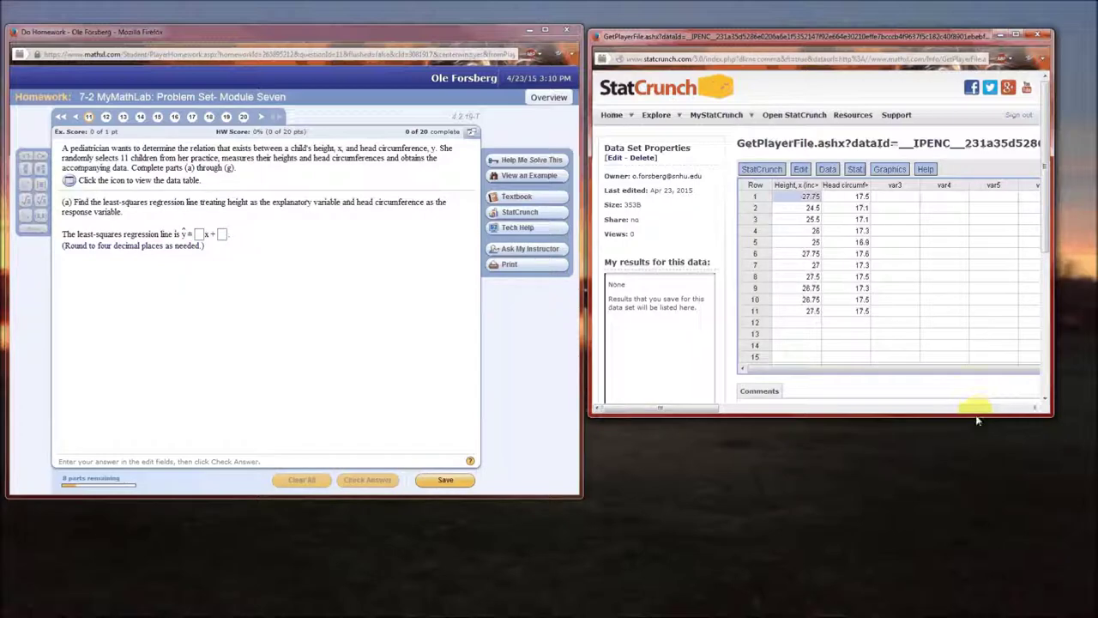
drag(976, 414, 980, 471)
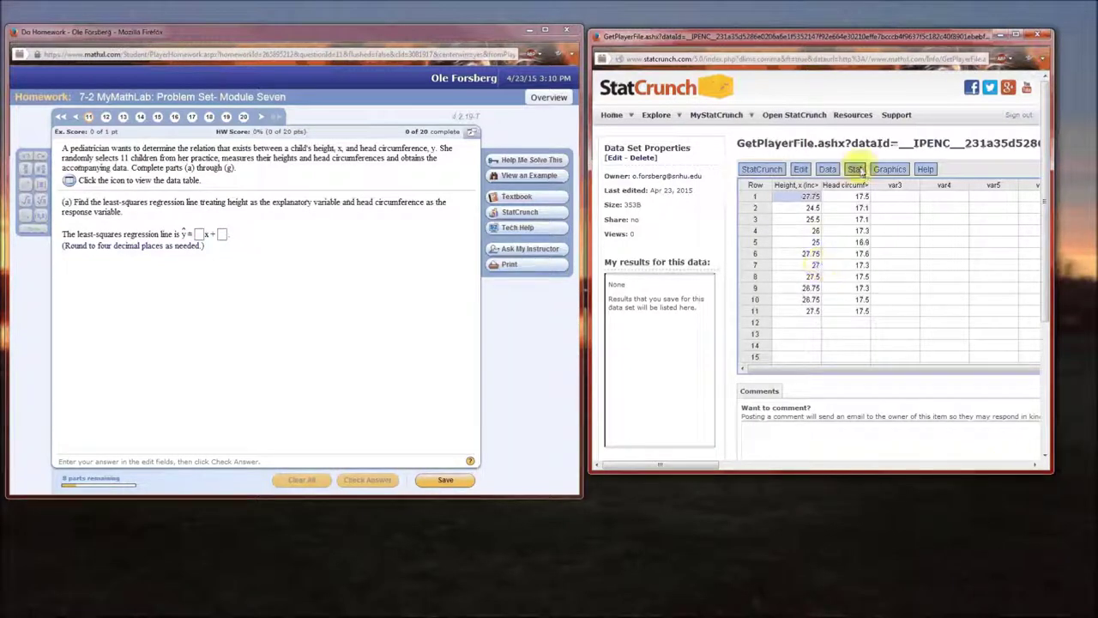
- Set up a simple linear regression with Height, x (inches) as X-Variable and Head circumference, y (inches) as Y-Variable
click(856, 169)
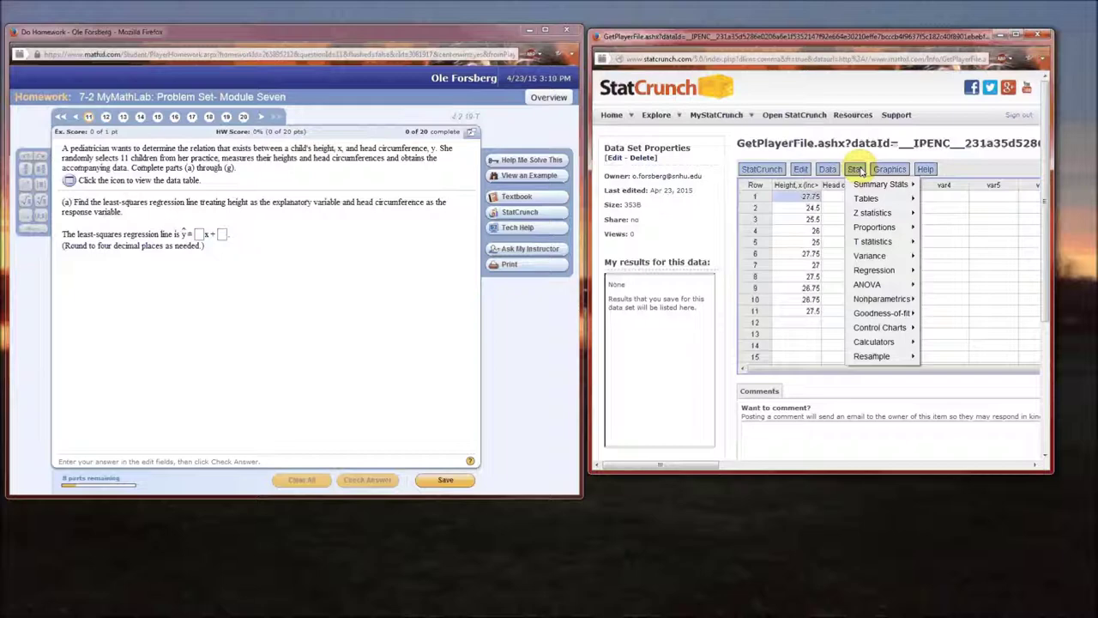
mouse_move(874, 271)
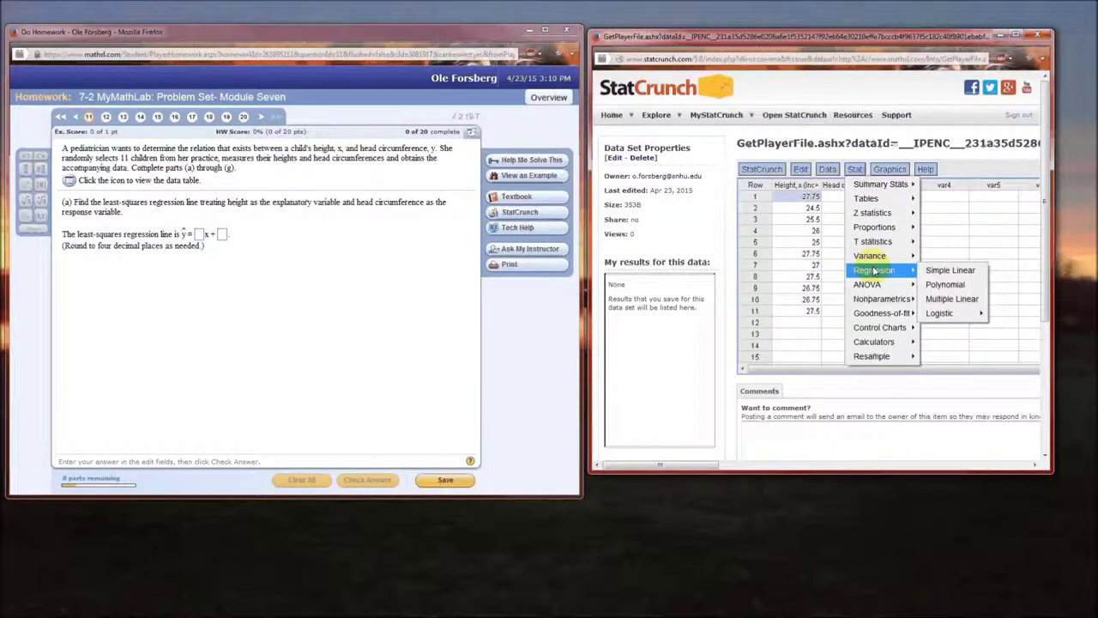
click(971, 274)
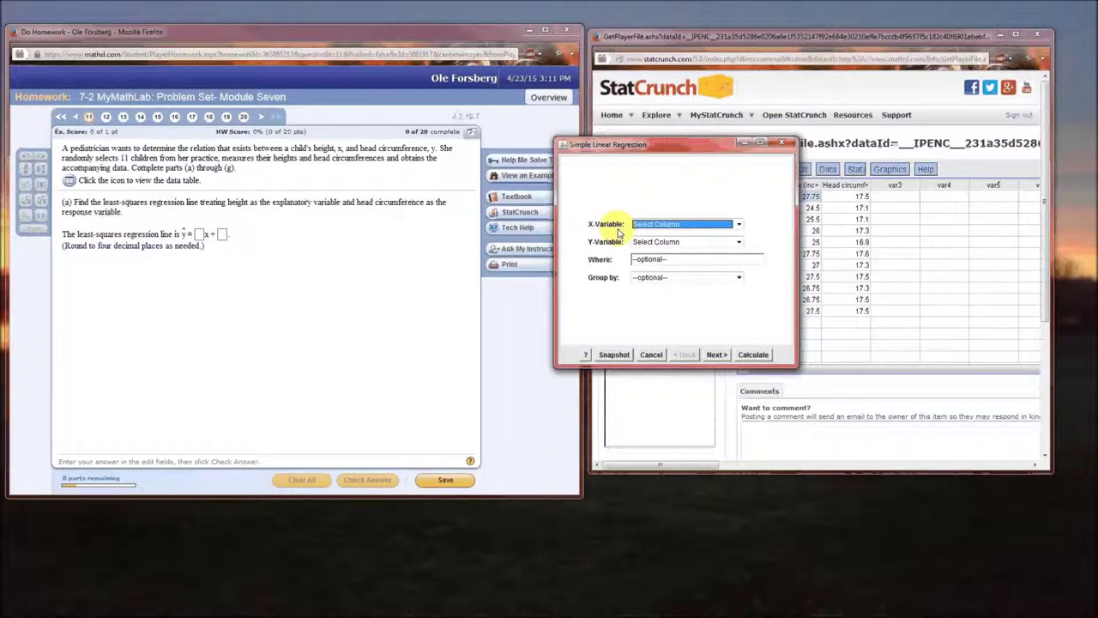
click(684, 227)
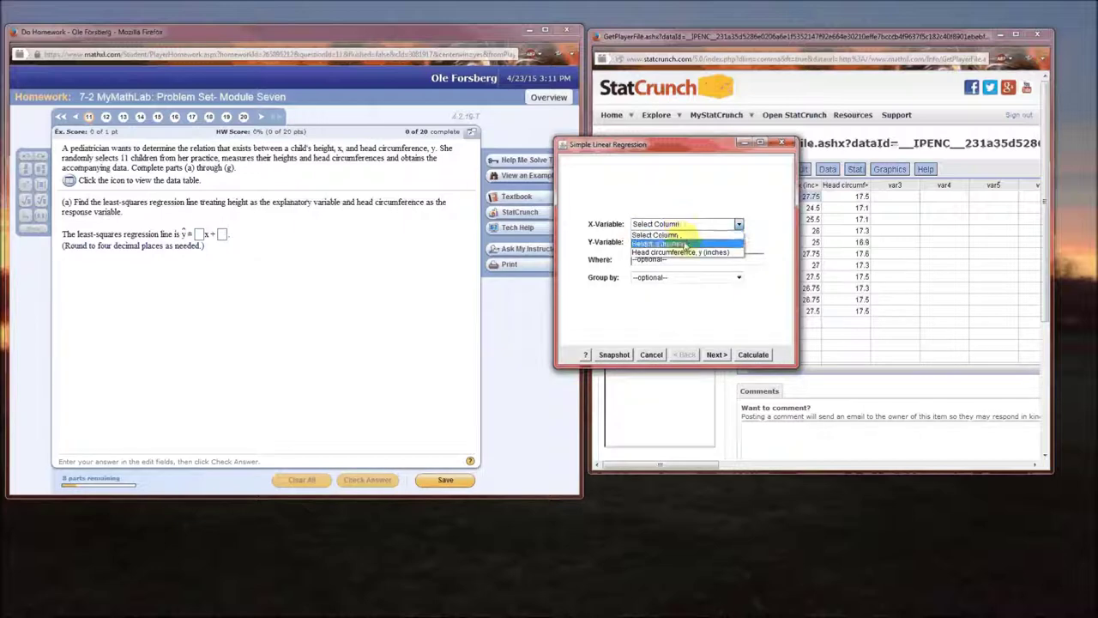
click(685, 245)
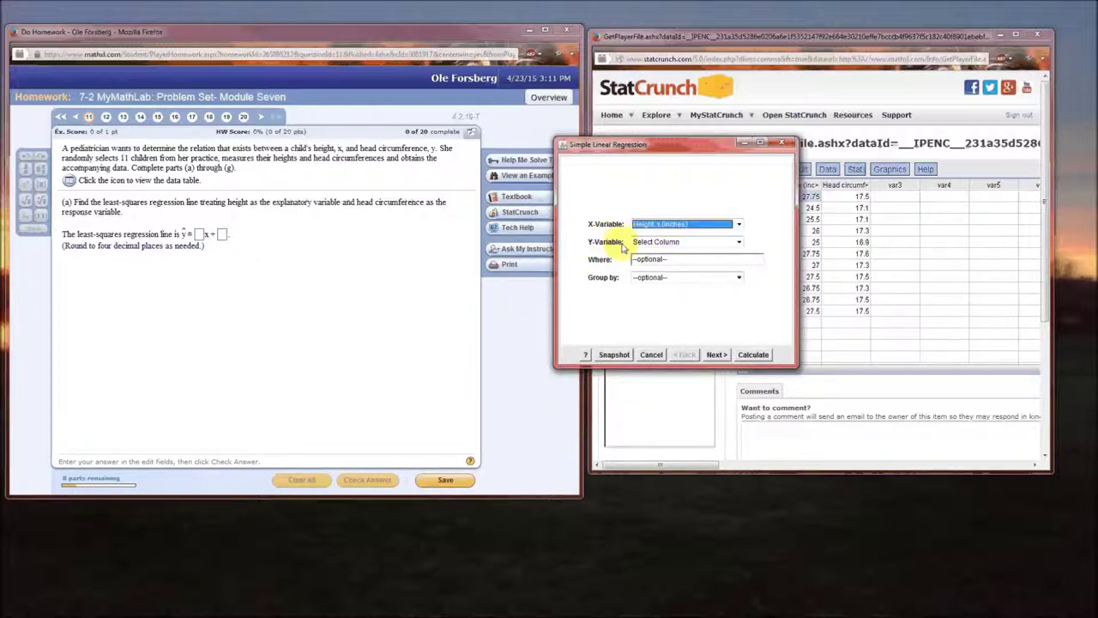
click(695, 241)
click(697, 272)
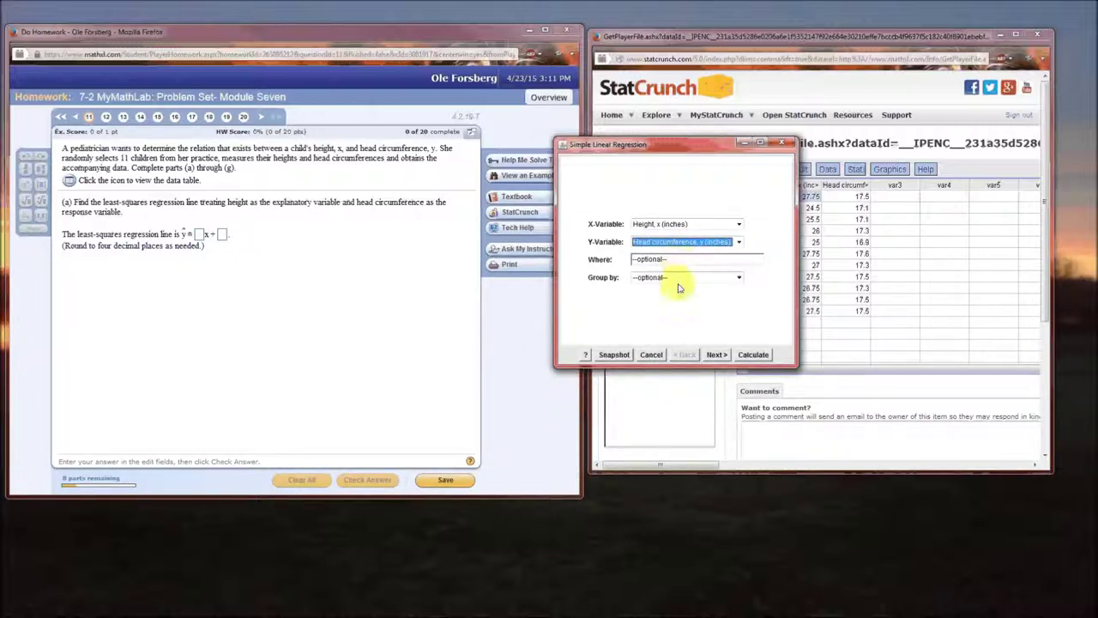
- Review the remaining regression settings, keep the default hypothesis tests, options, graphics and layout, and calculate the results
click(712, 354)
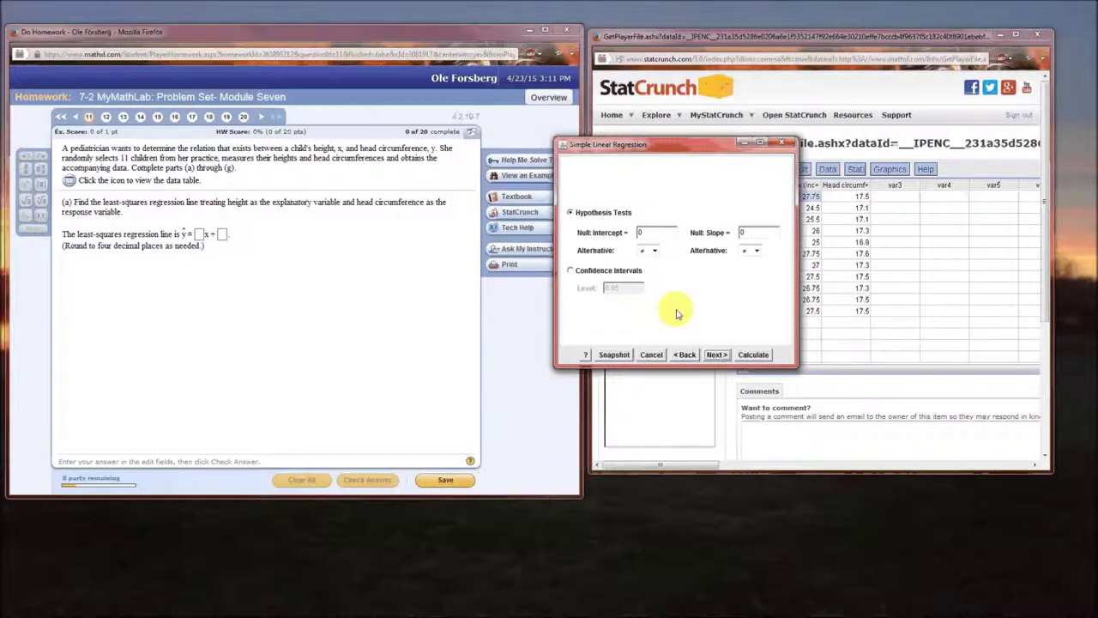
click(716, 355)
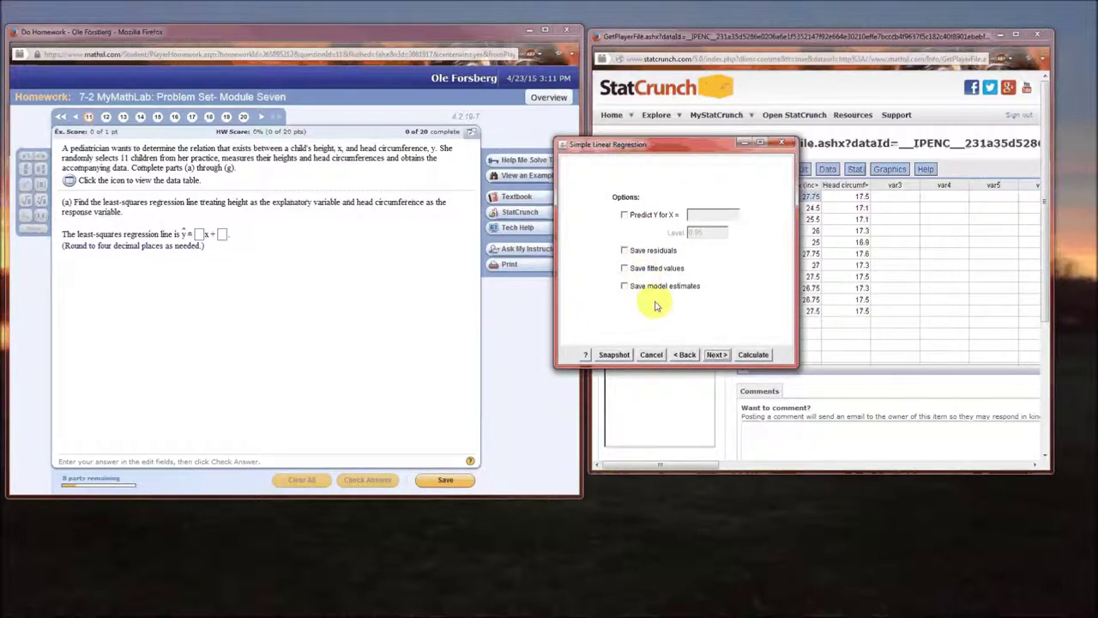
click(716, 354)
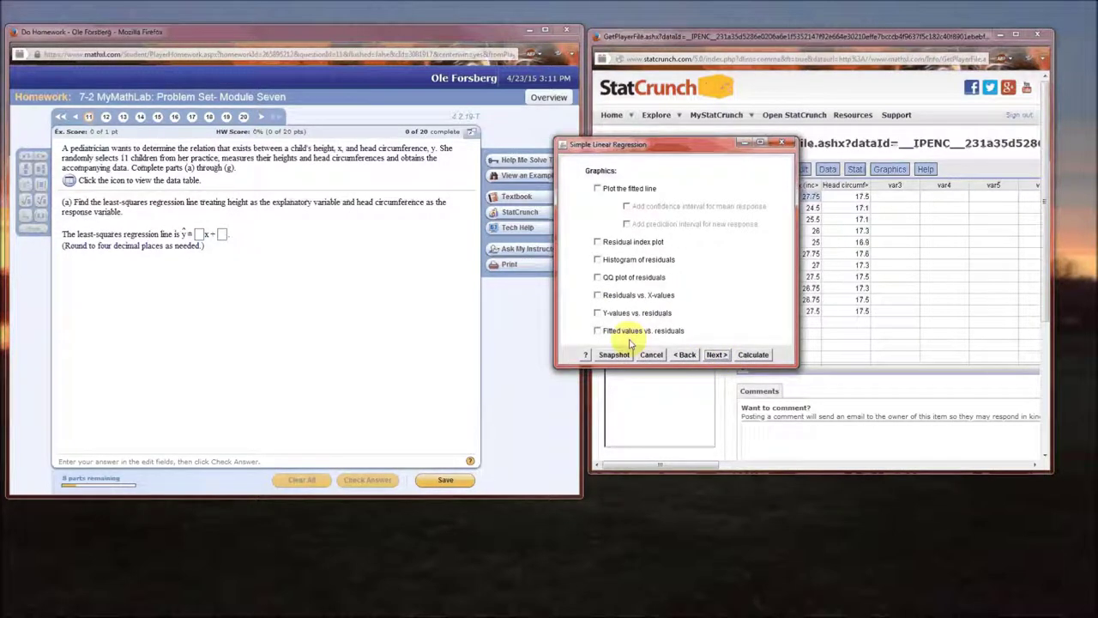
click(717, 354)
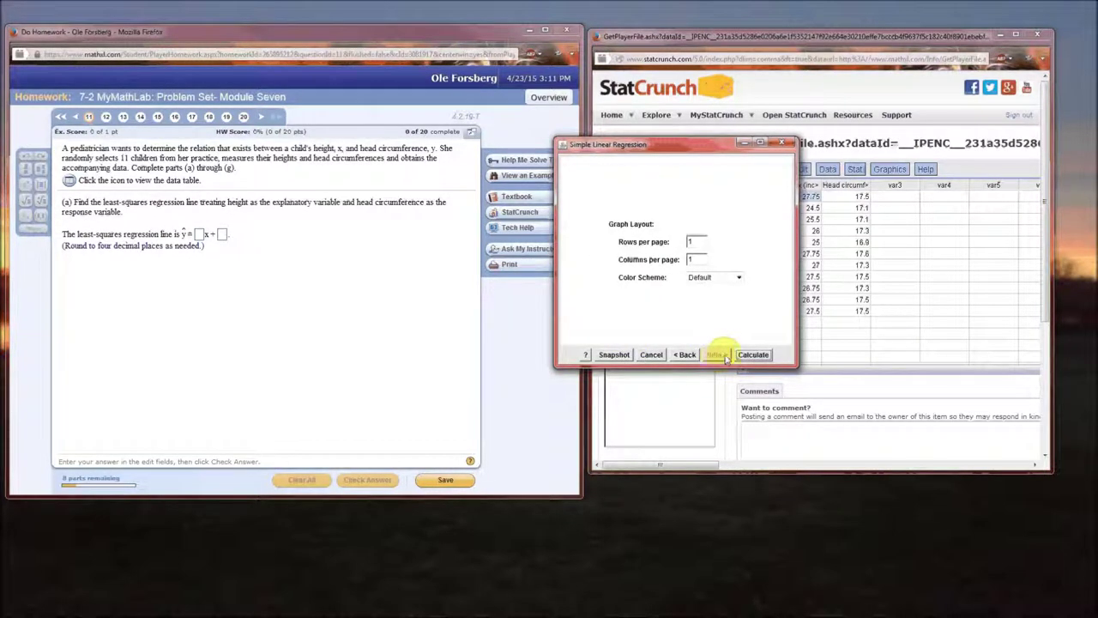
click(752, 354)
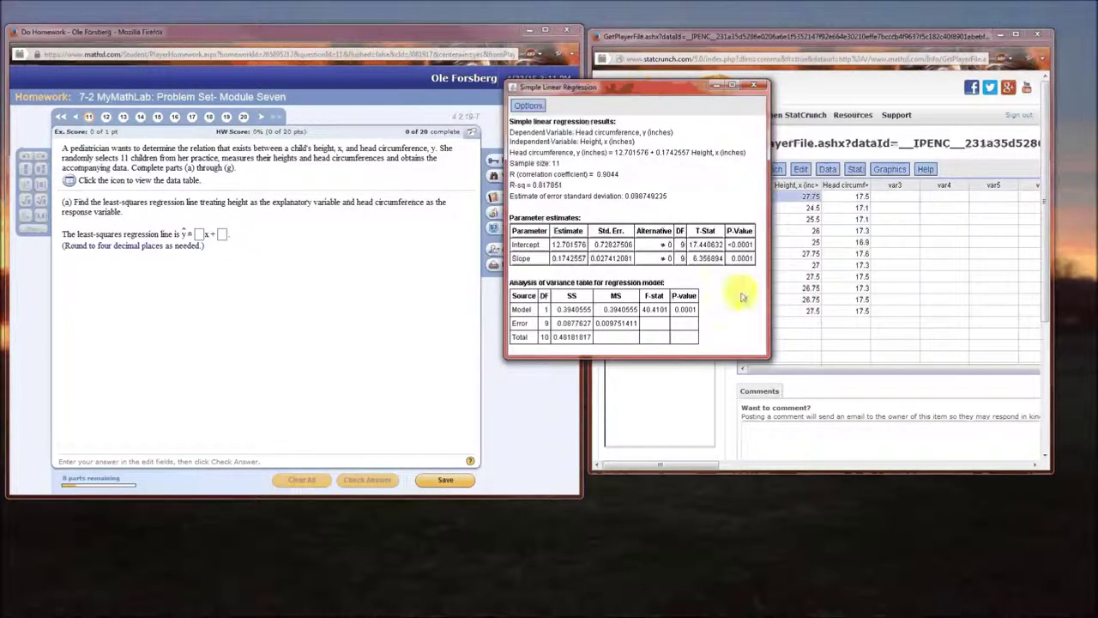
- Widen the regression results window and place it over the StatCrunch page, clear of the homework question
drag(772, 356, 918, 362)
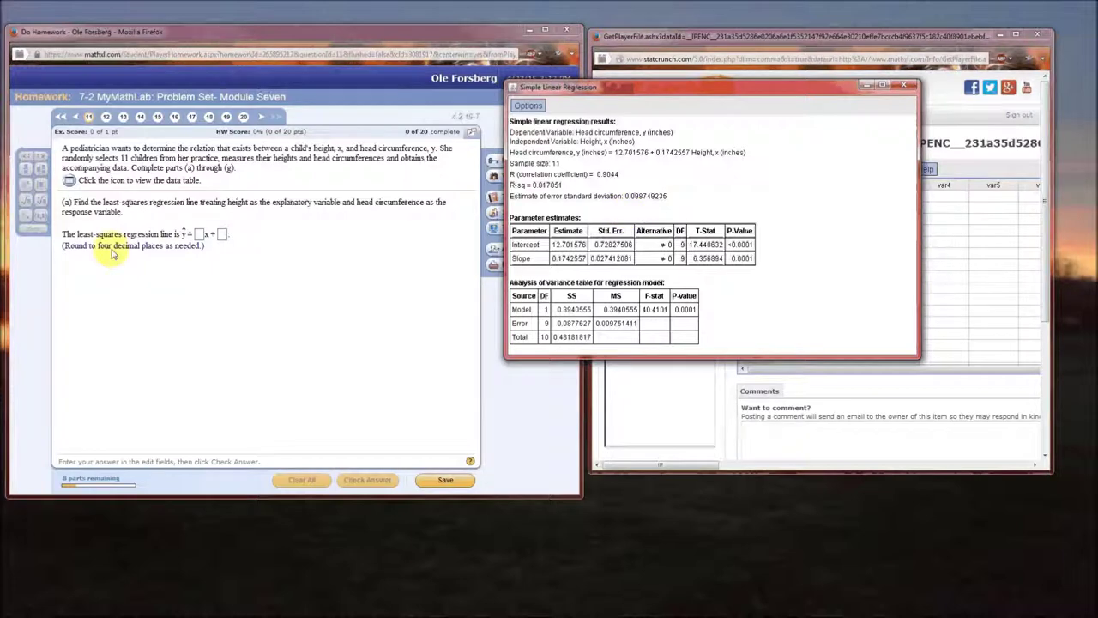
click(199, 236)
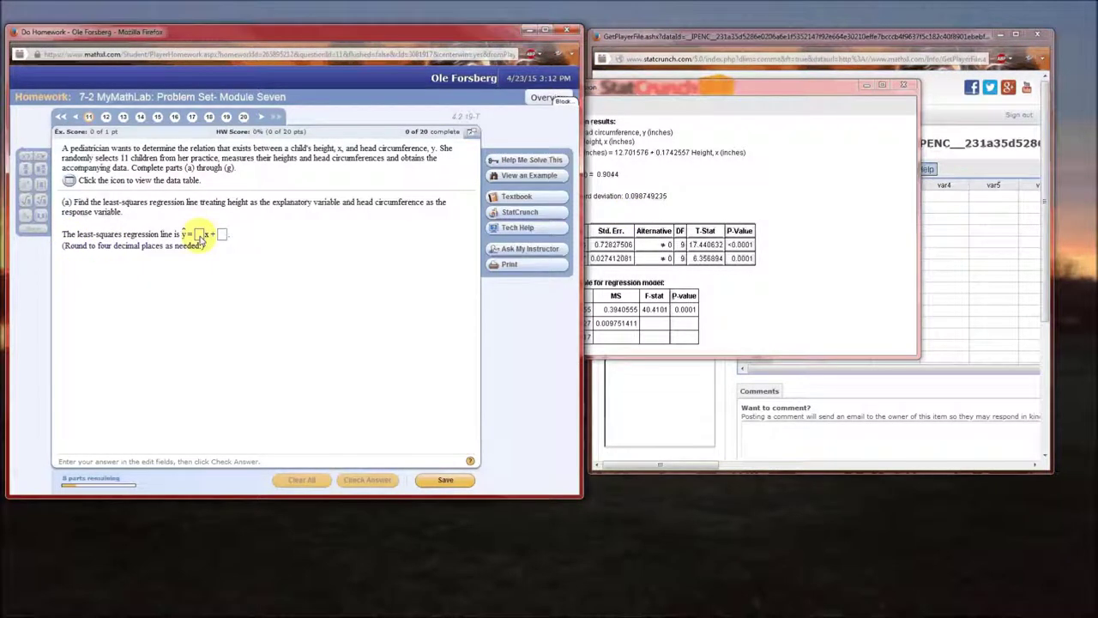
drag(672, 96, 762, 108)
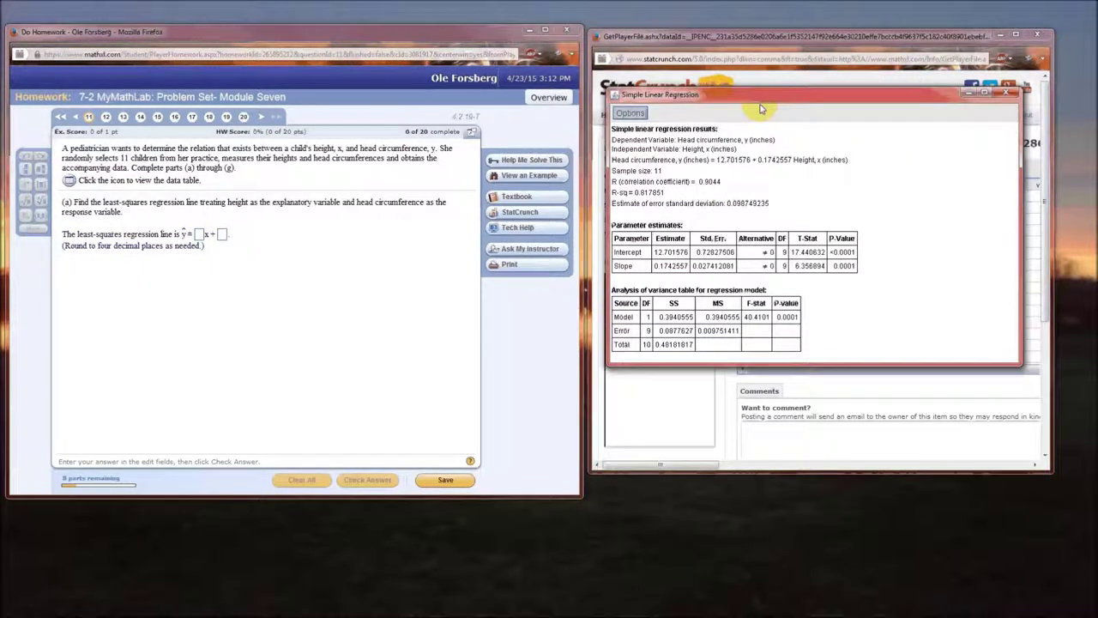
- Answer part (a) with slope 0.1743 and intercept 12.7016, check the answer and close the feedback
click(200, 235)
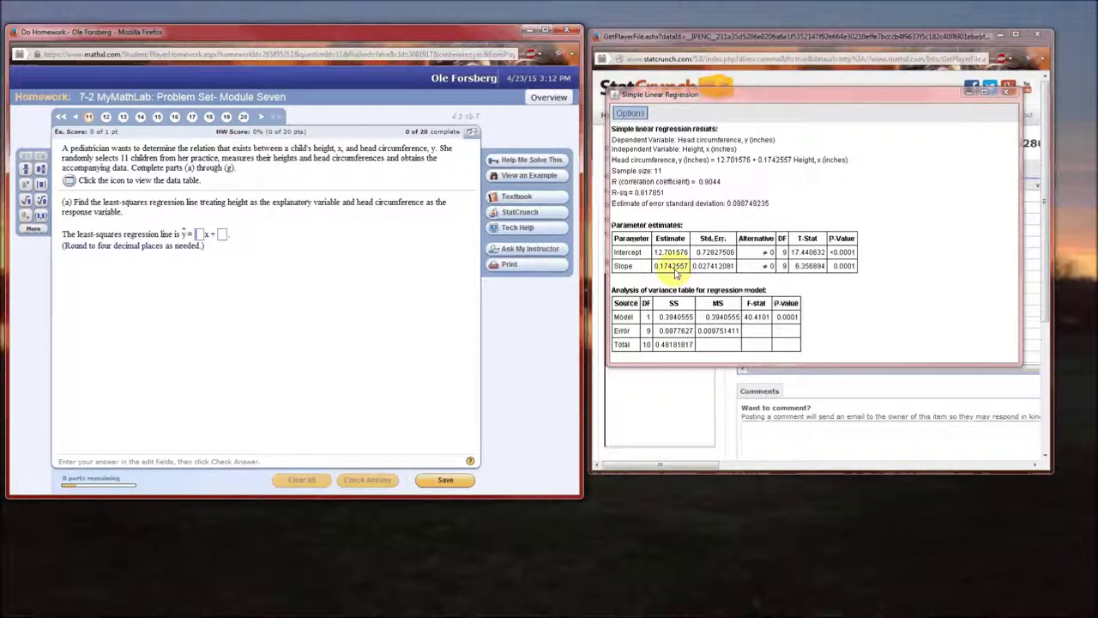
text(0.)
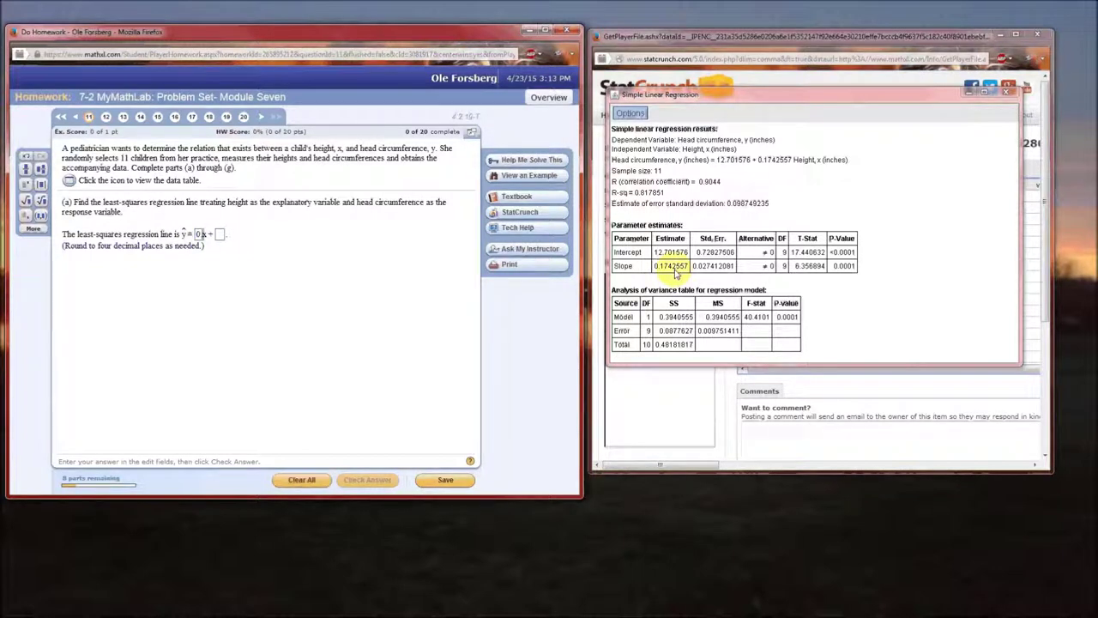
text(1743)
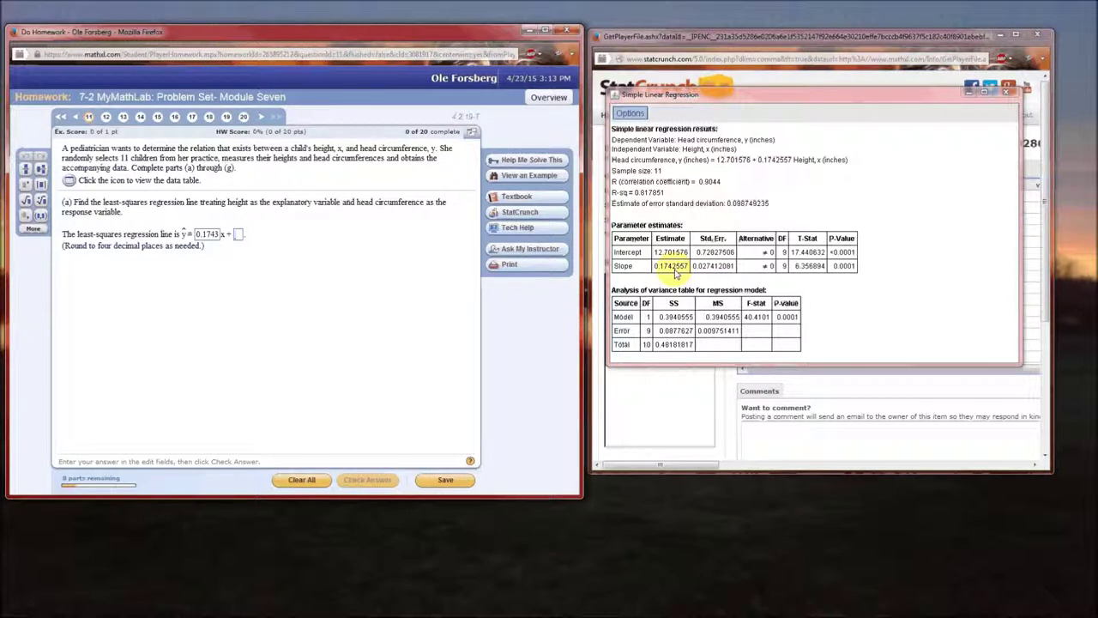
text(12.7016)
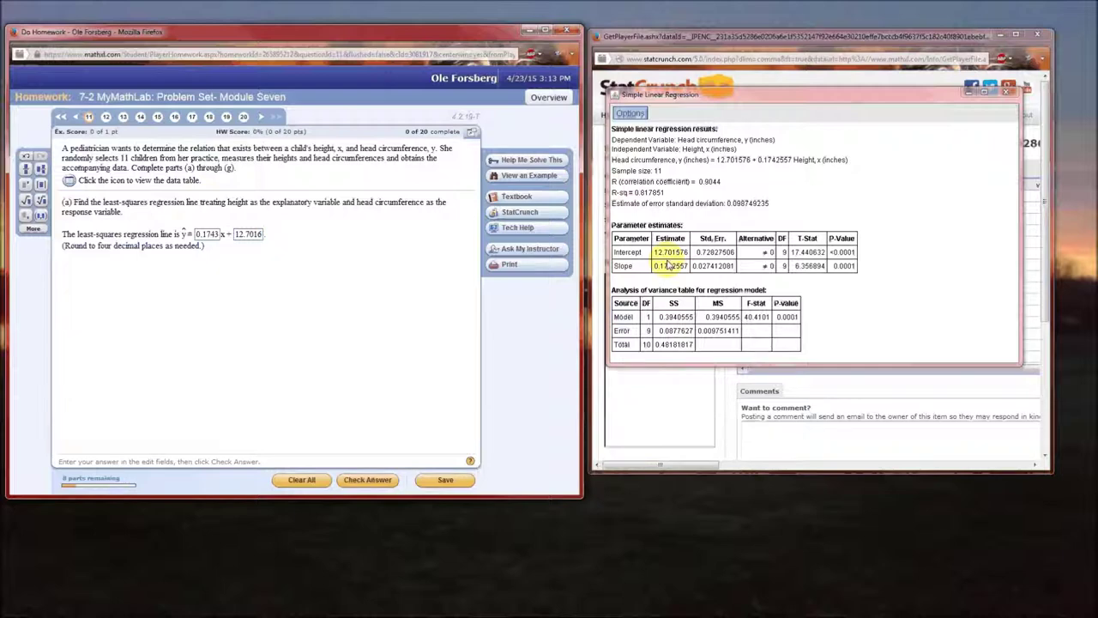
click(369, 481)
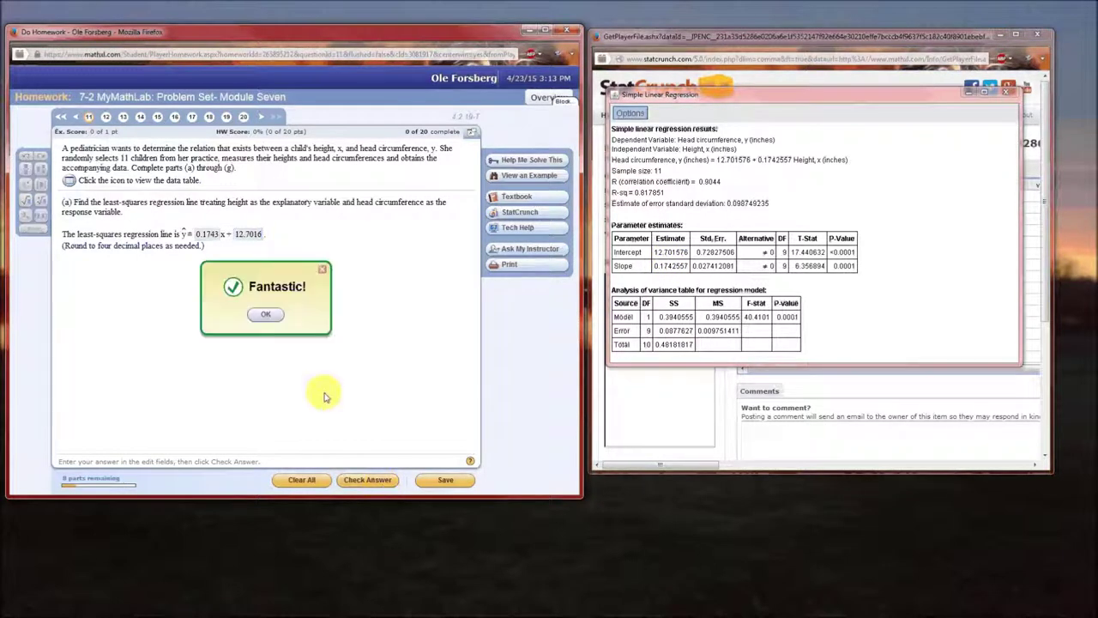
click(266, 314)
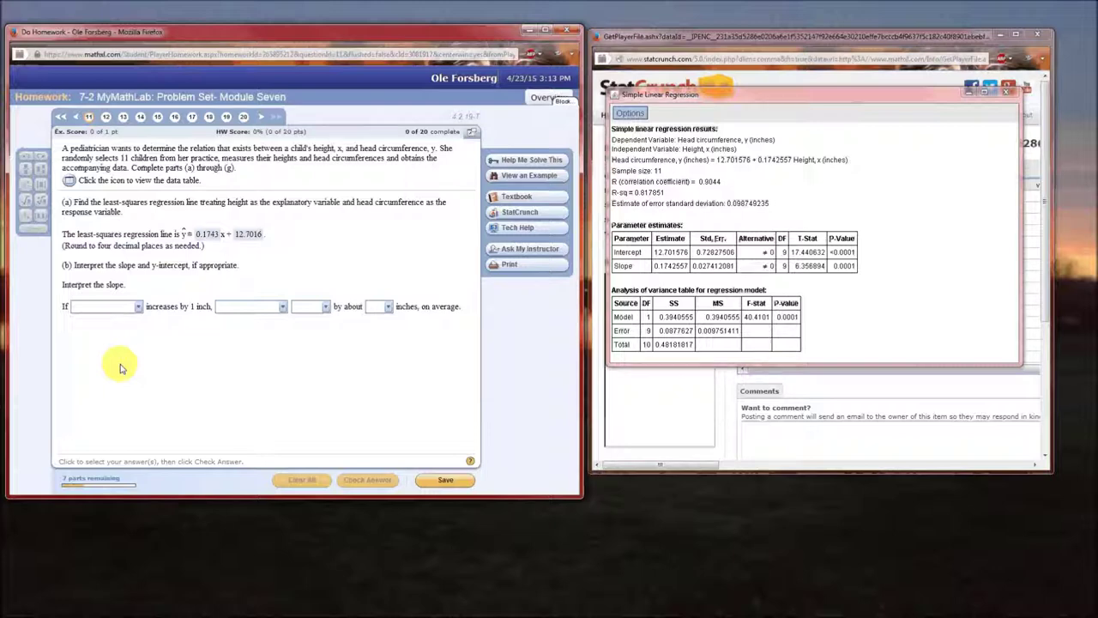
- Complete the slope interpretation in part (b): if height increases by 1 inch, head circumference increases by about 0.1743 inches
click(117, 309)
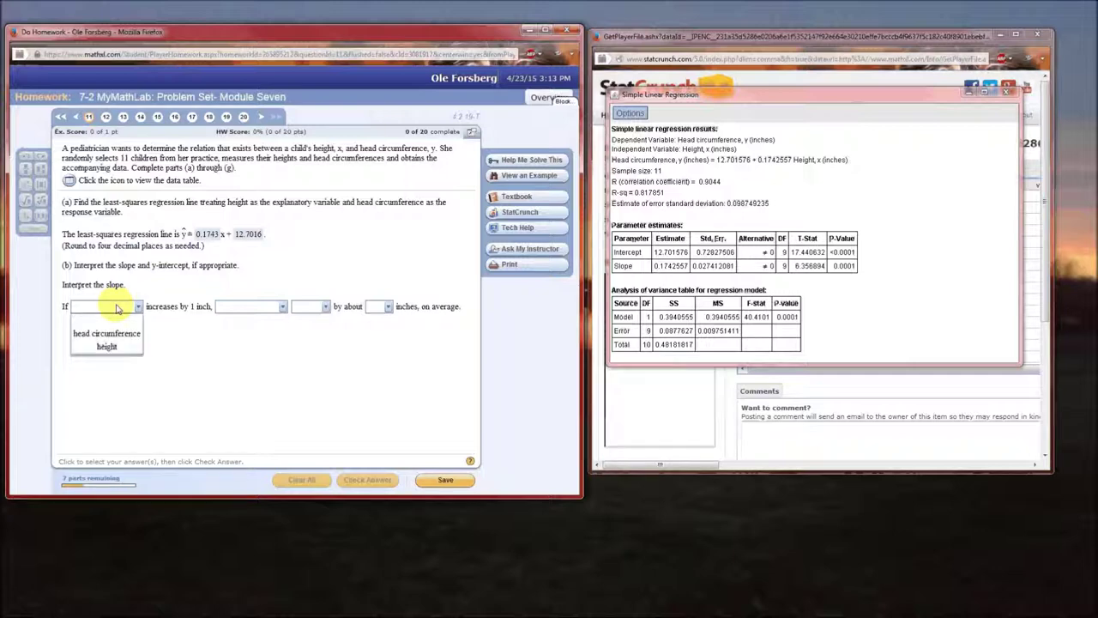
click(119, 348)
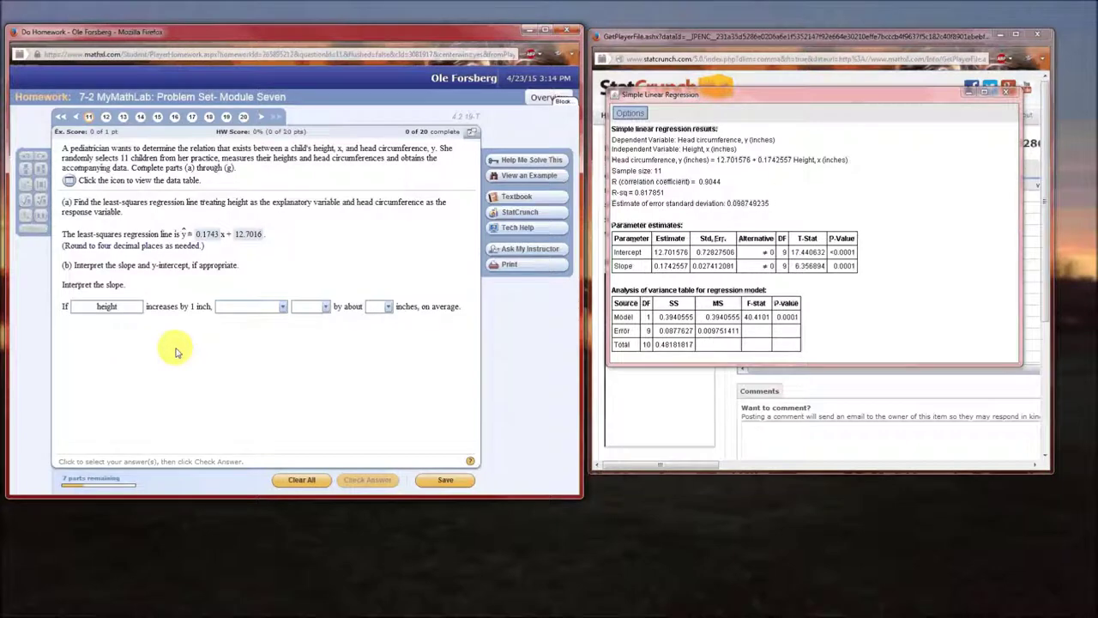
click(279, 311)
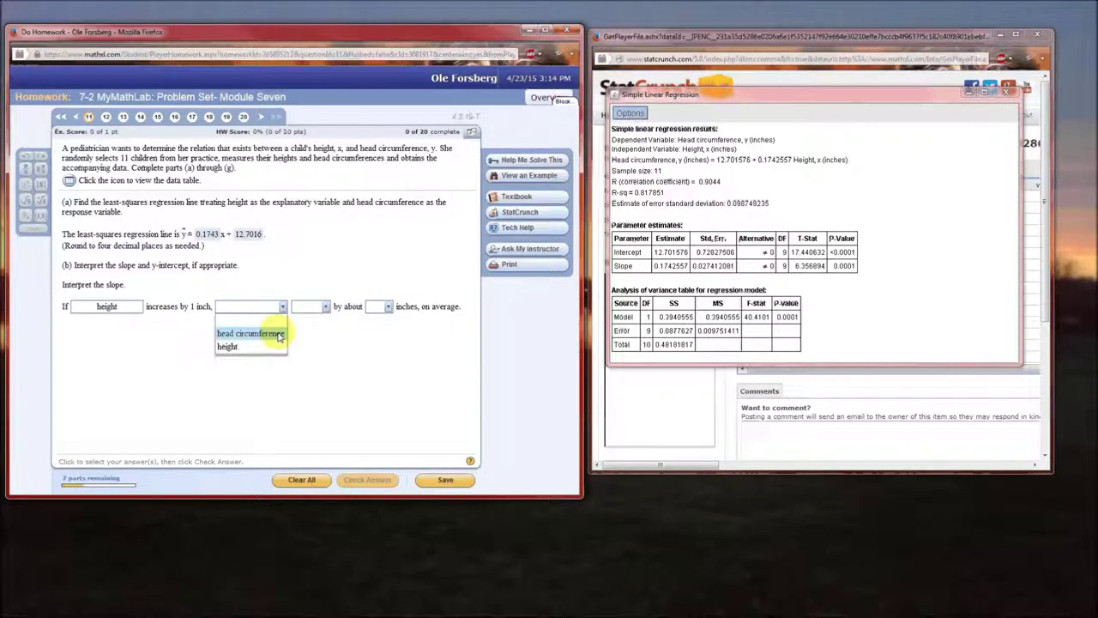
click(279, 334)
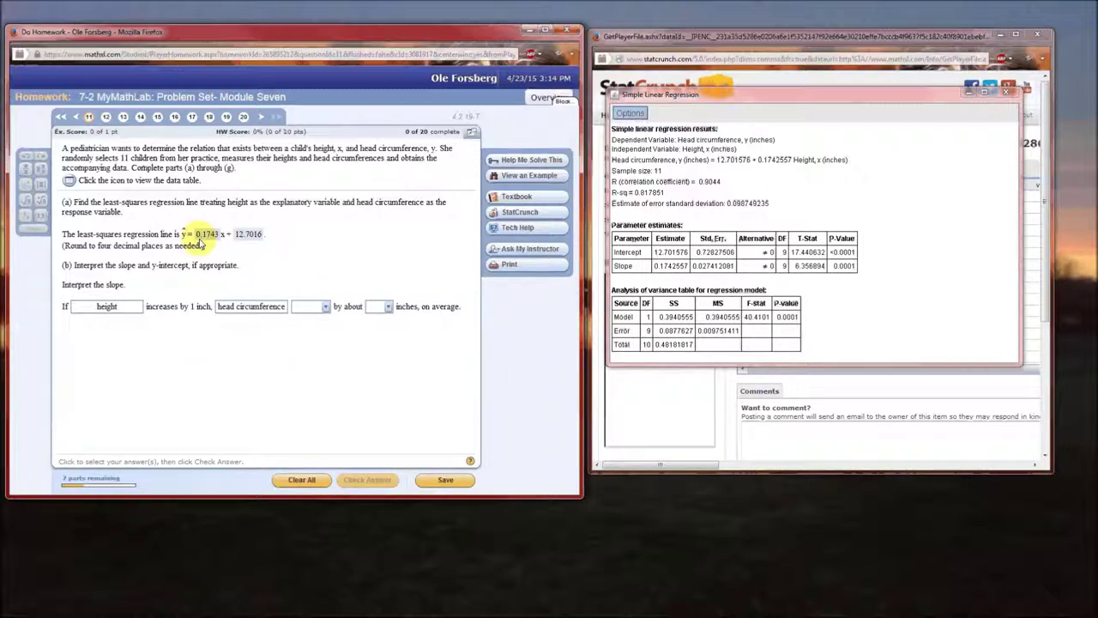
click(314, 306)
click(314, 334)
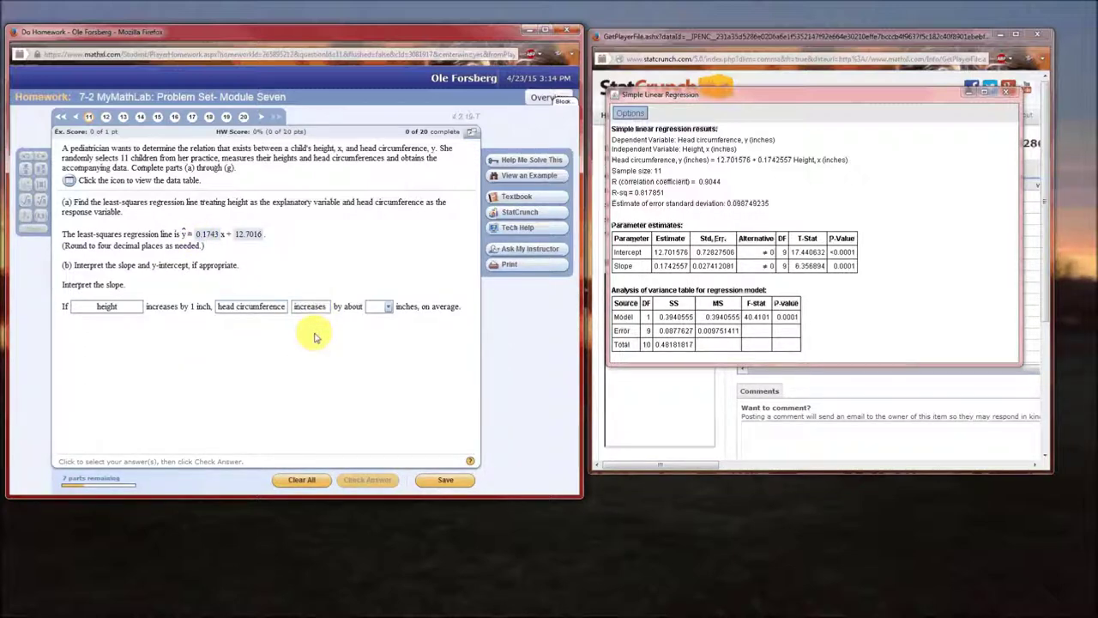
click(386, 307)
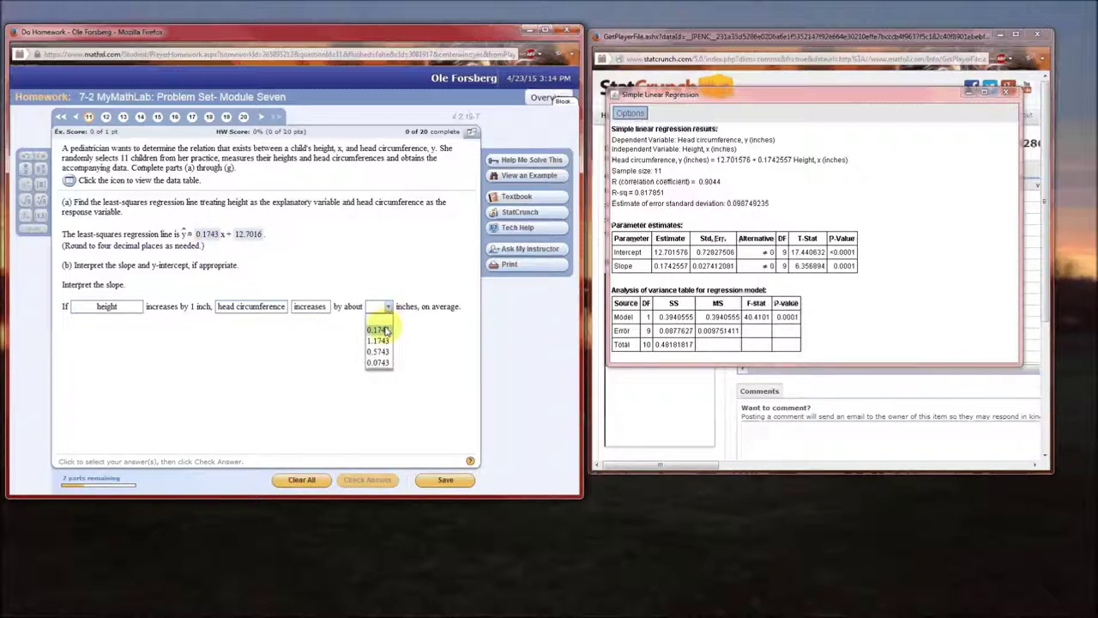
click(382, 331)
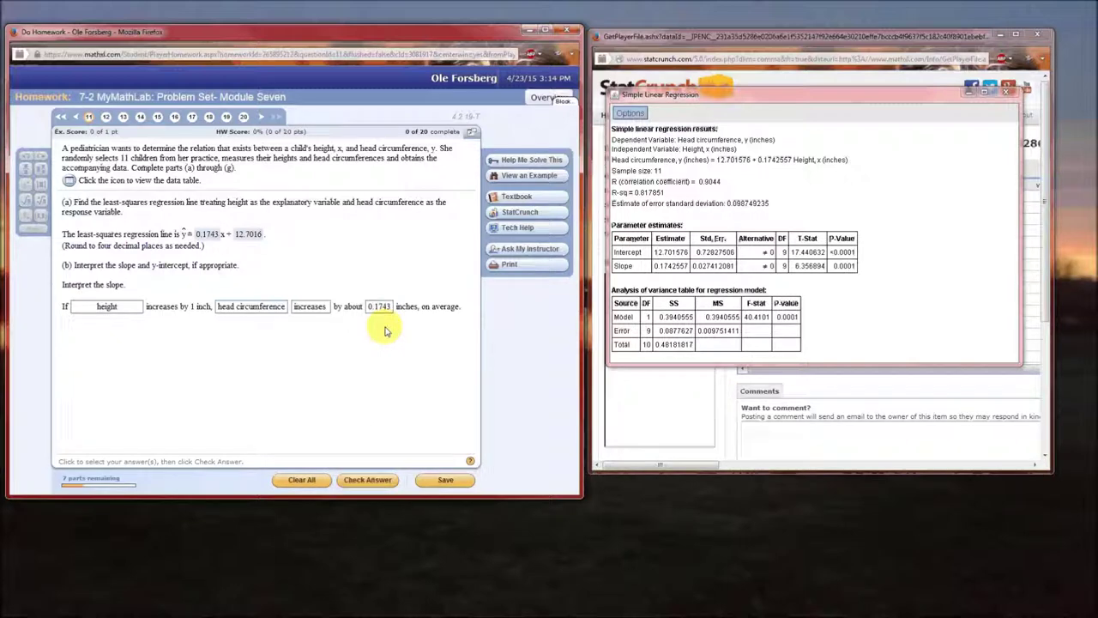
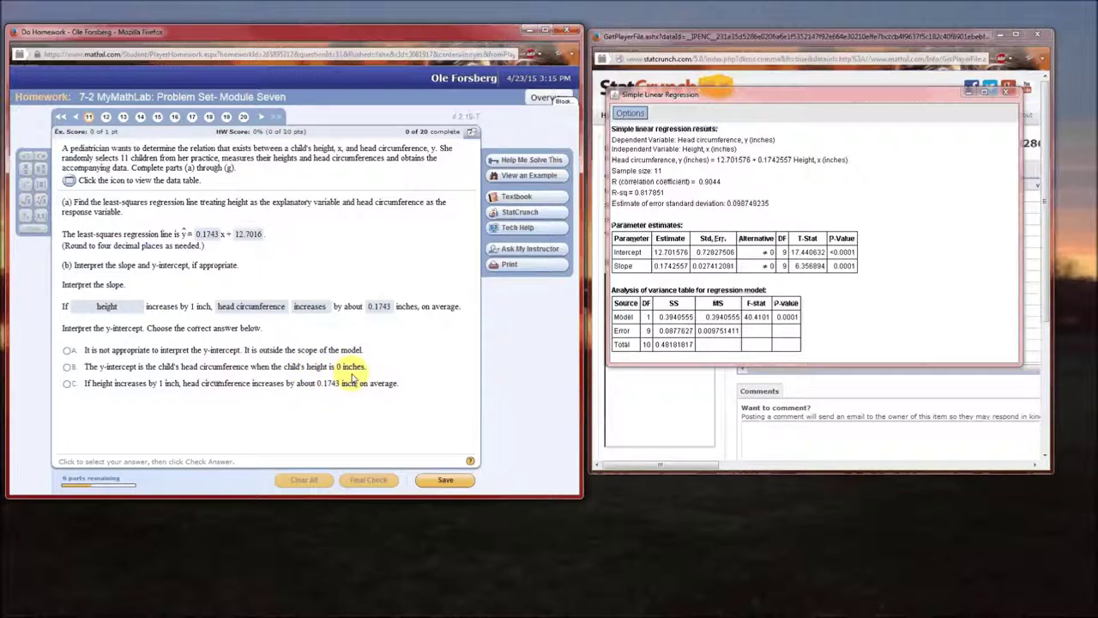
- Answer that interpreting the y-intercept is not appropriate because it is outside the model's scope, check the answer and close the feedback
click(68, 350)
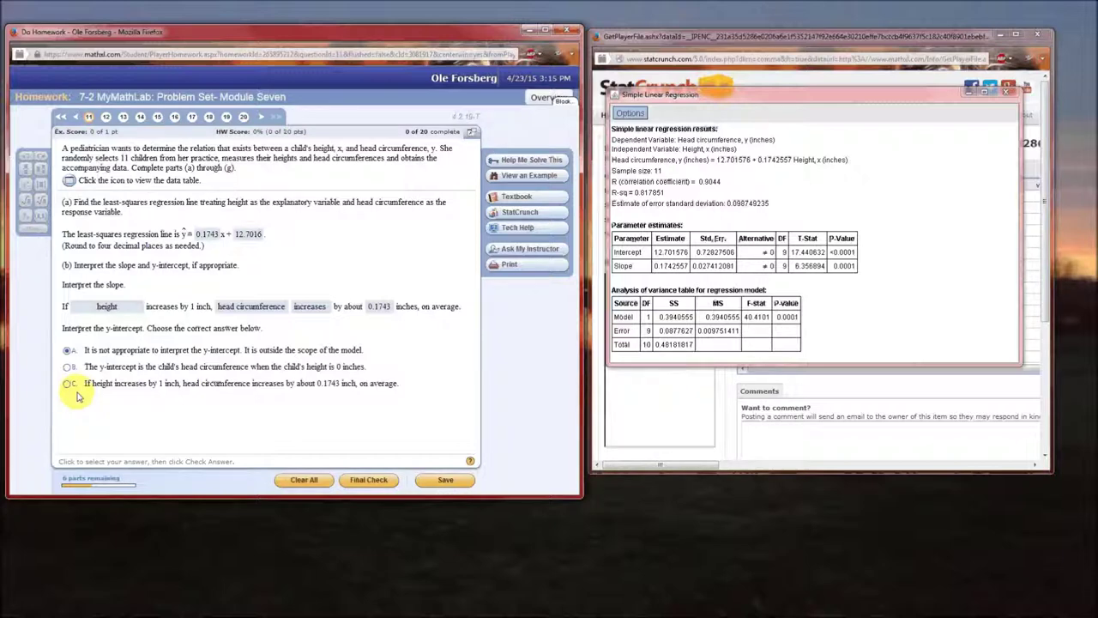
click(365, 482)
click(266, 321)
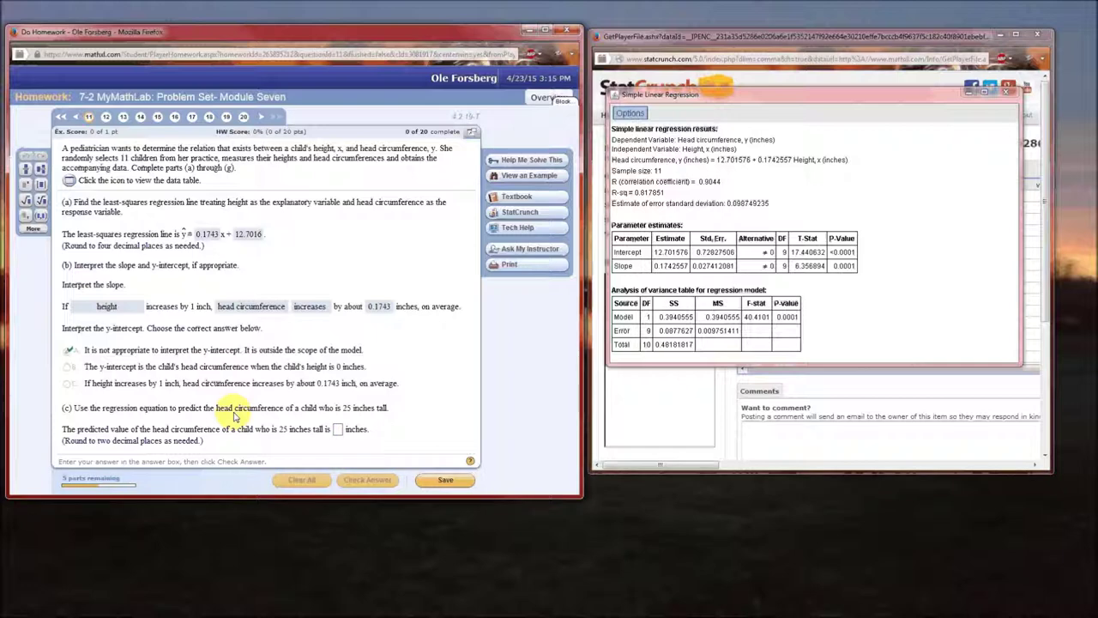
- Switch to Excel and calculate the predicted head circumference in cell A1 with =0.1743*25+12.7016
click(293, 247)
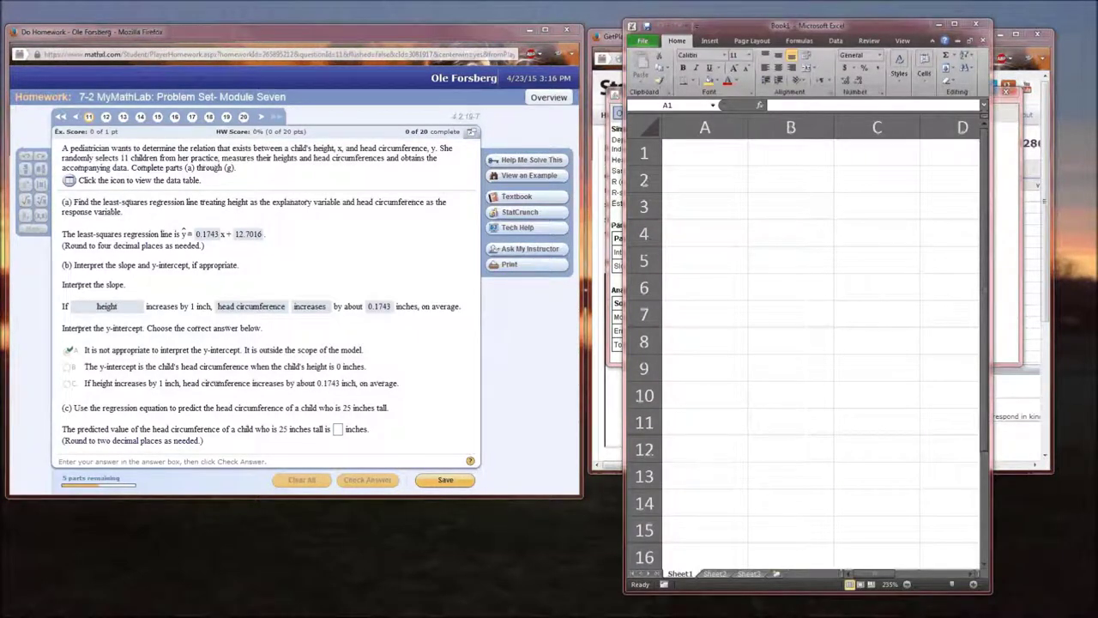
click(697, 154)
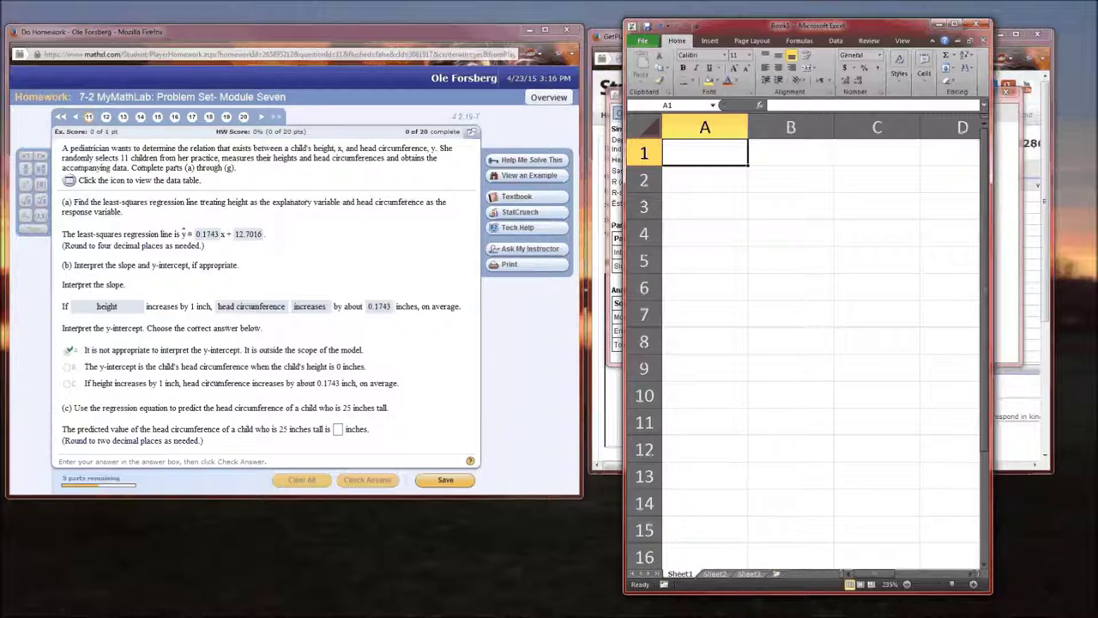
text(=)
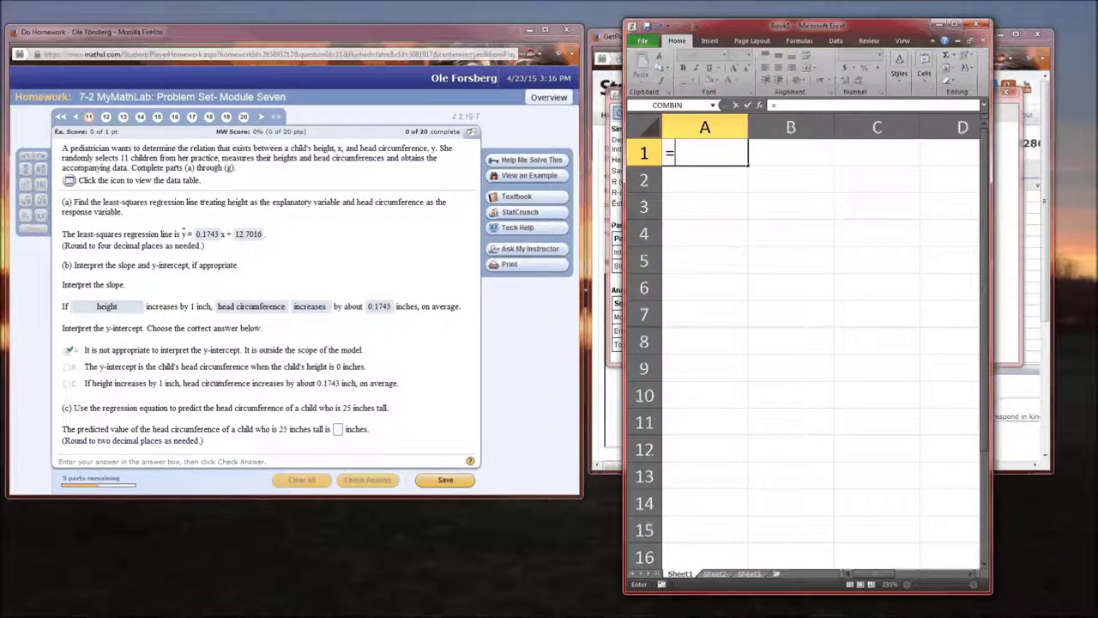
text(0.1743)
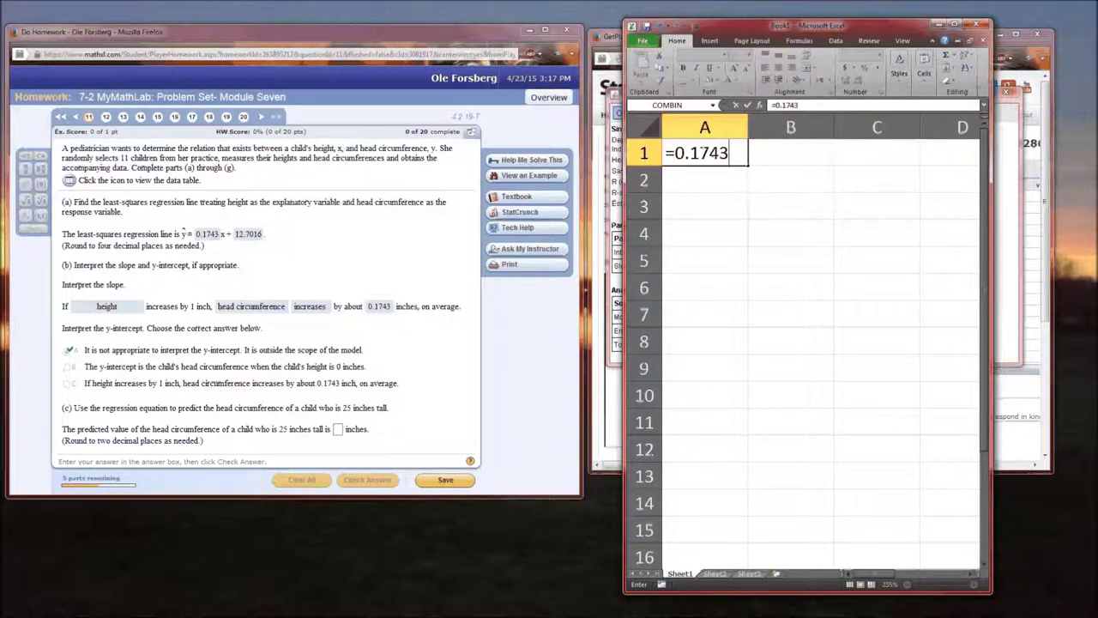
text(*25+12)
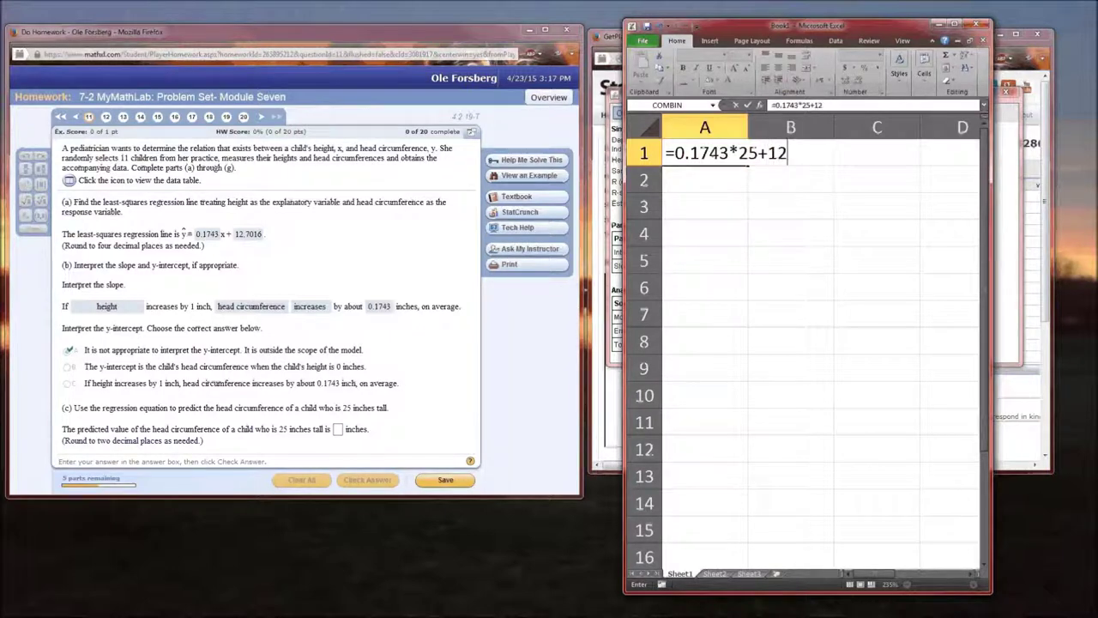
text(.7016)
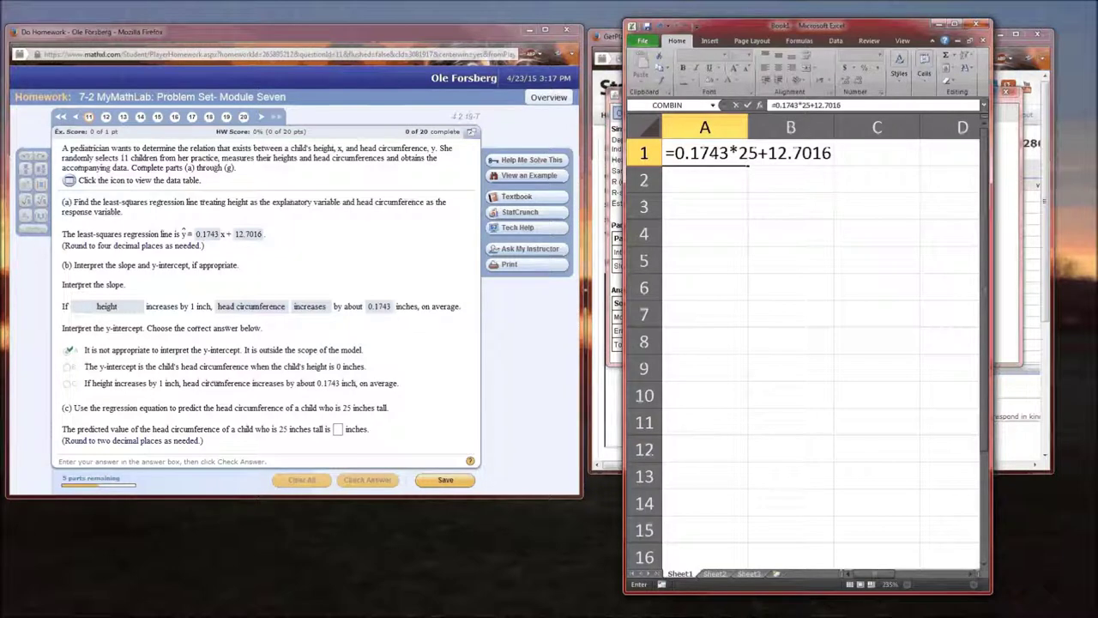
key(Return)
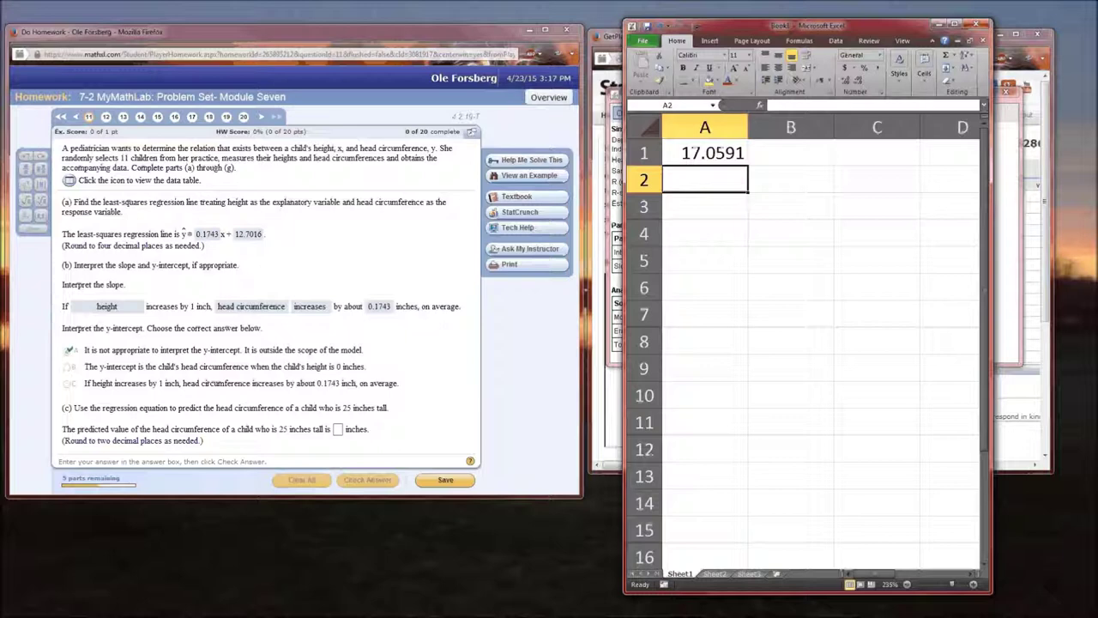
- Answer part (c) in the homework with 17.06 inches, check the answer and close the feedback
click(337, 429)
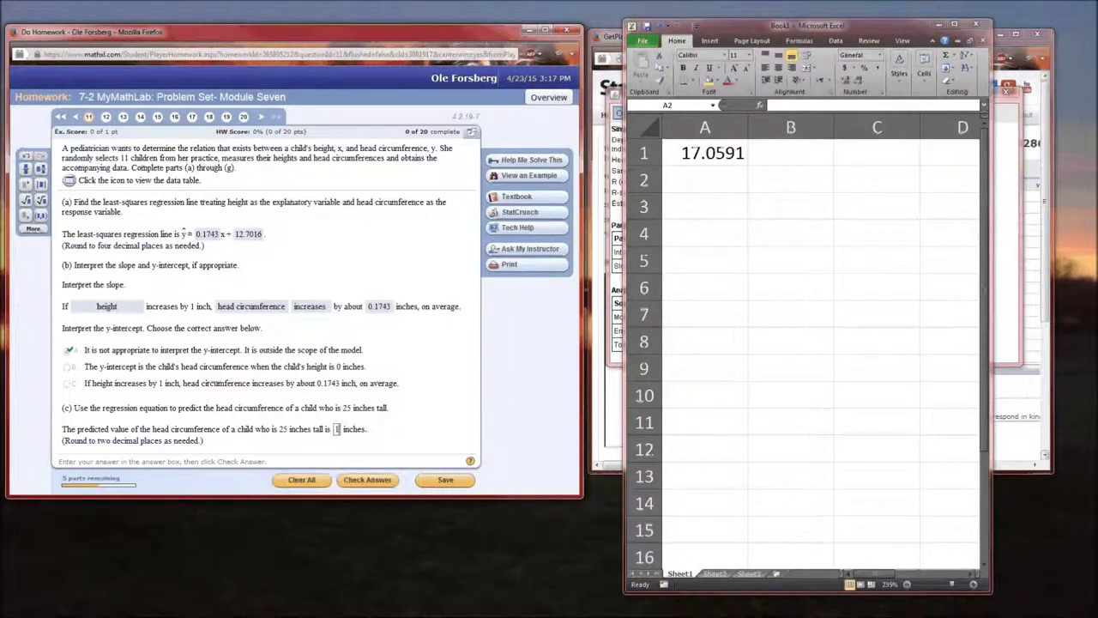
text(17.06)
click(368, 479)
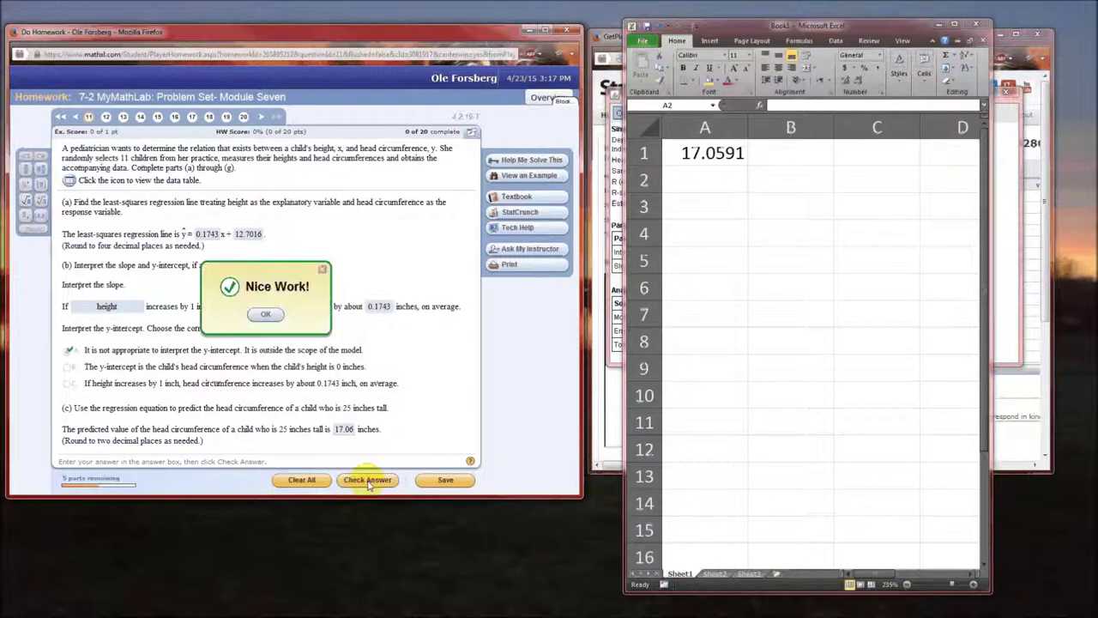
click(266, 315)
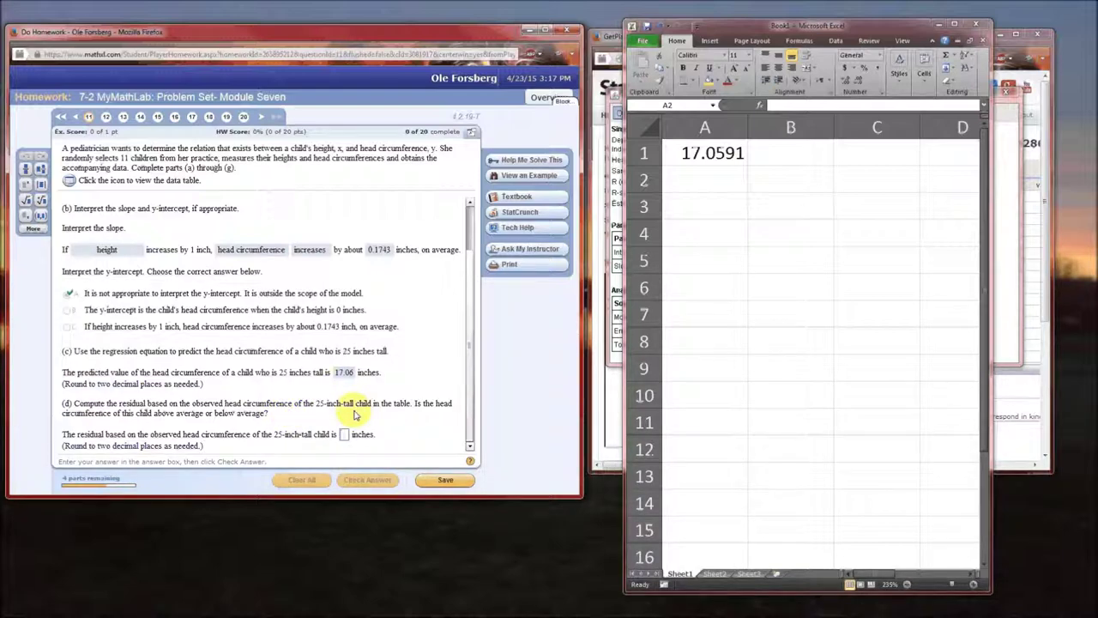
- Look up the 25-inch-tall child in the homework data table, enter the observed head circumference 16.9 in Excel cell A2 and close the table
click(69, 183)
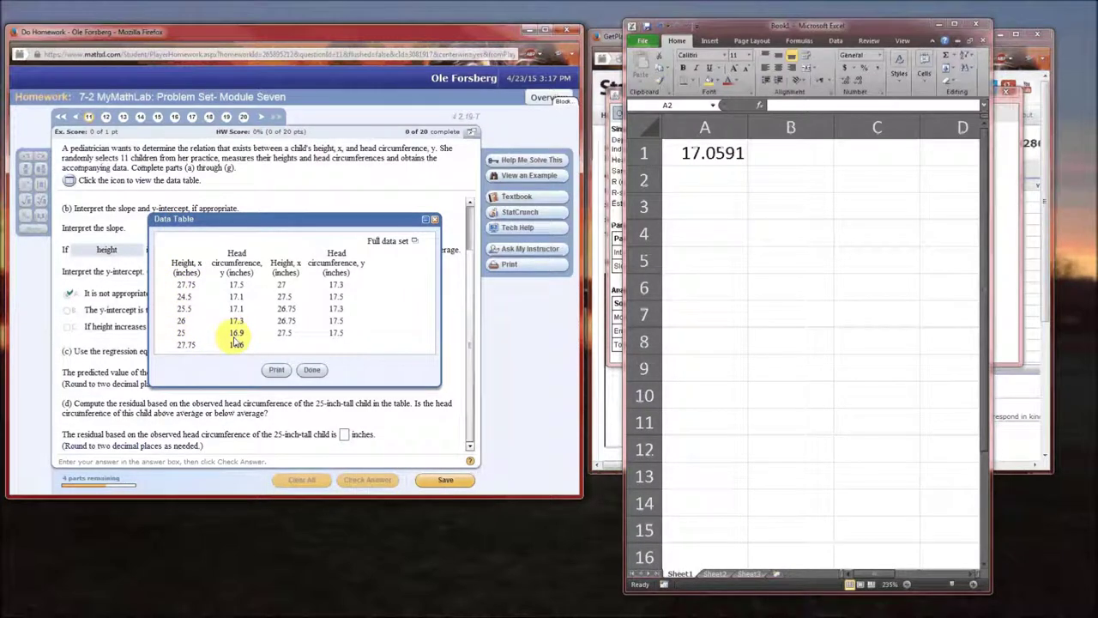
click(712, 182)
text(1)
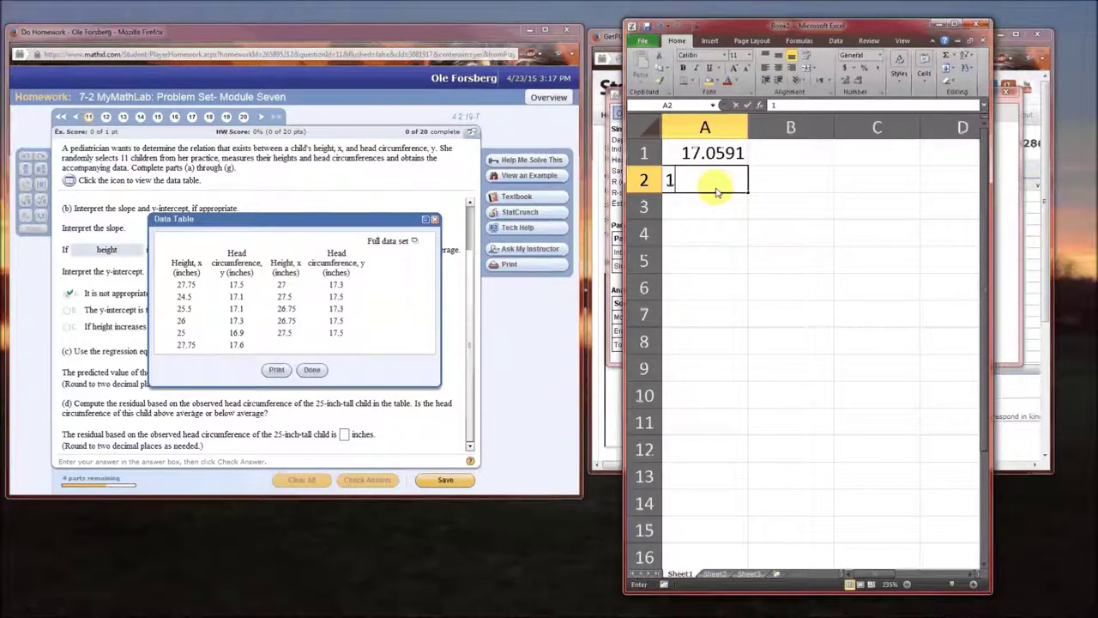
text(6.9)
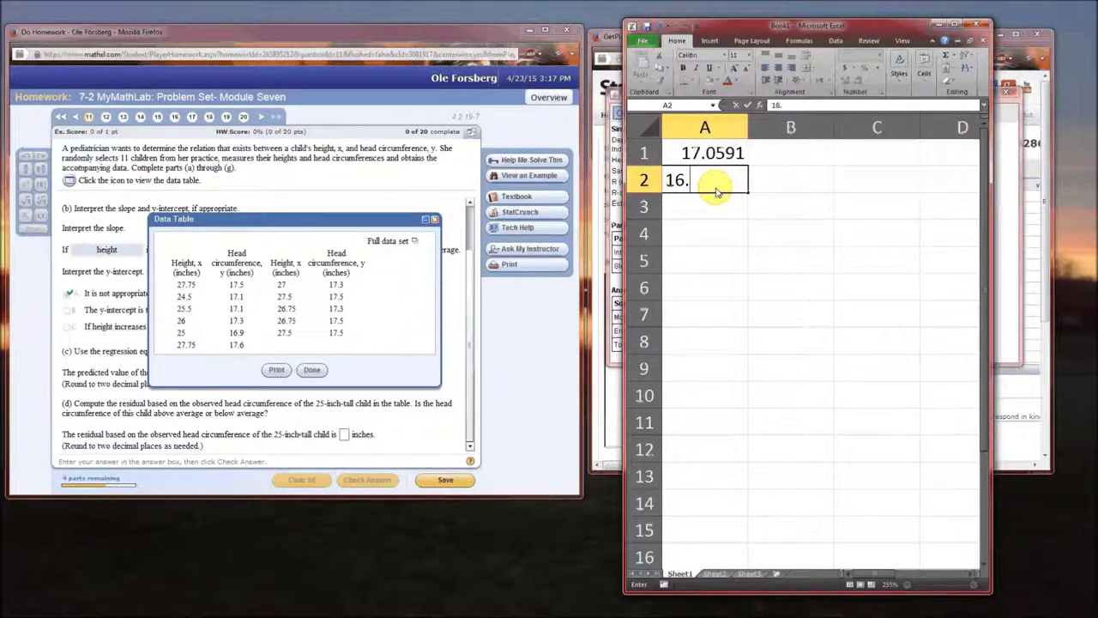
key(Return)
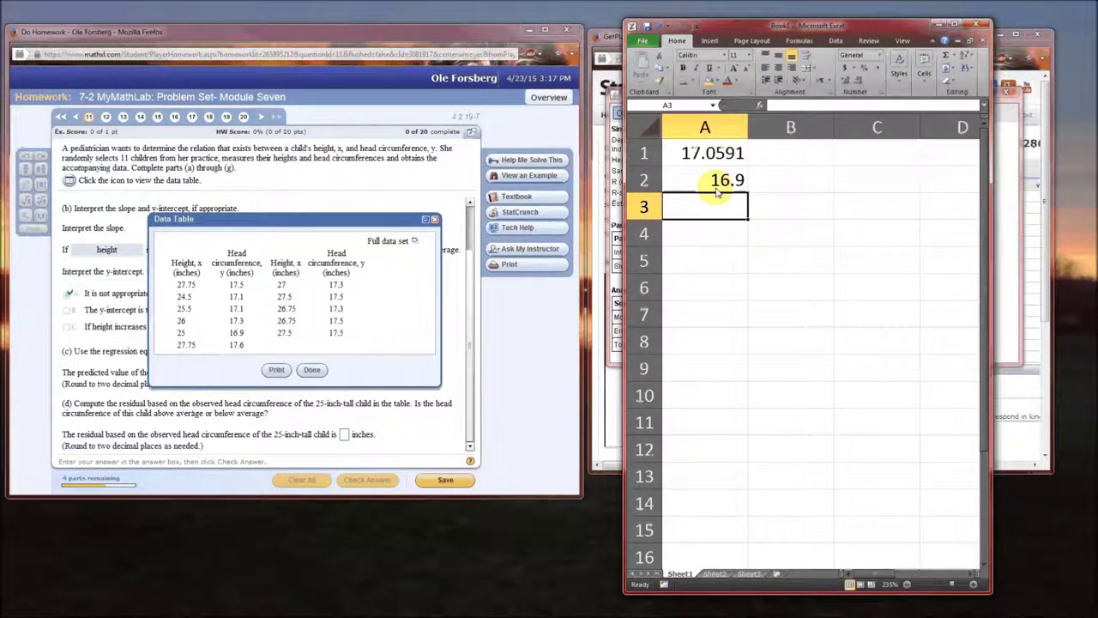
click(312, 370)
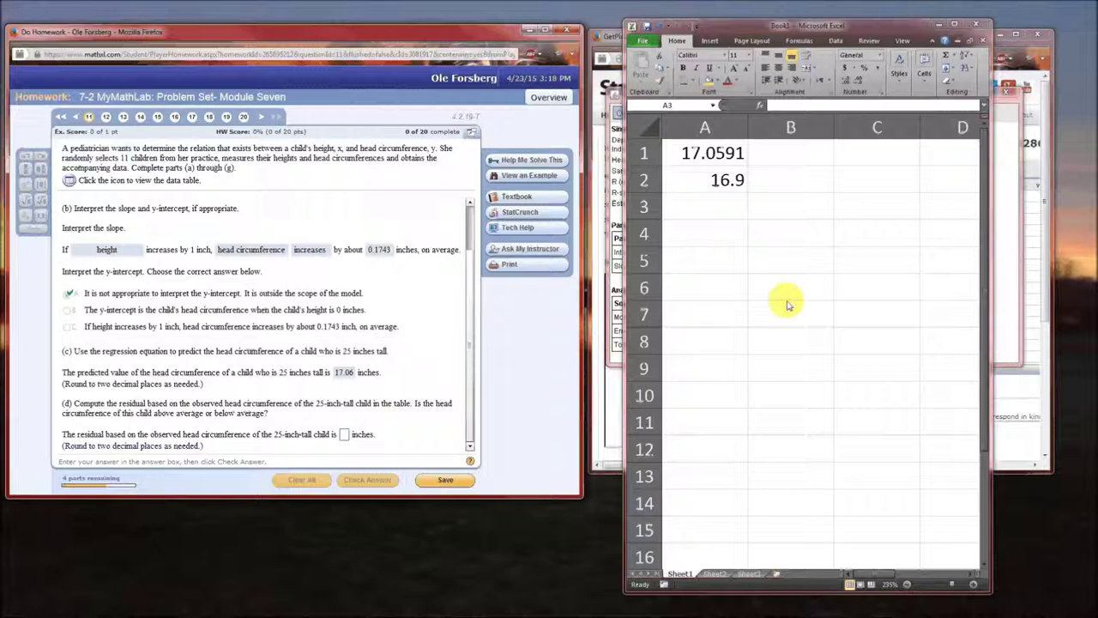
- Calculate the residual in cell A4 as the observed value minus the predicted value, =A2-A1
click(726, 184)
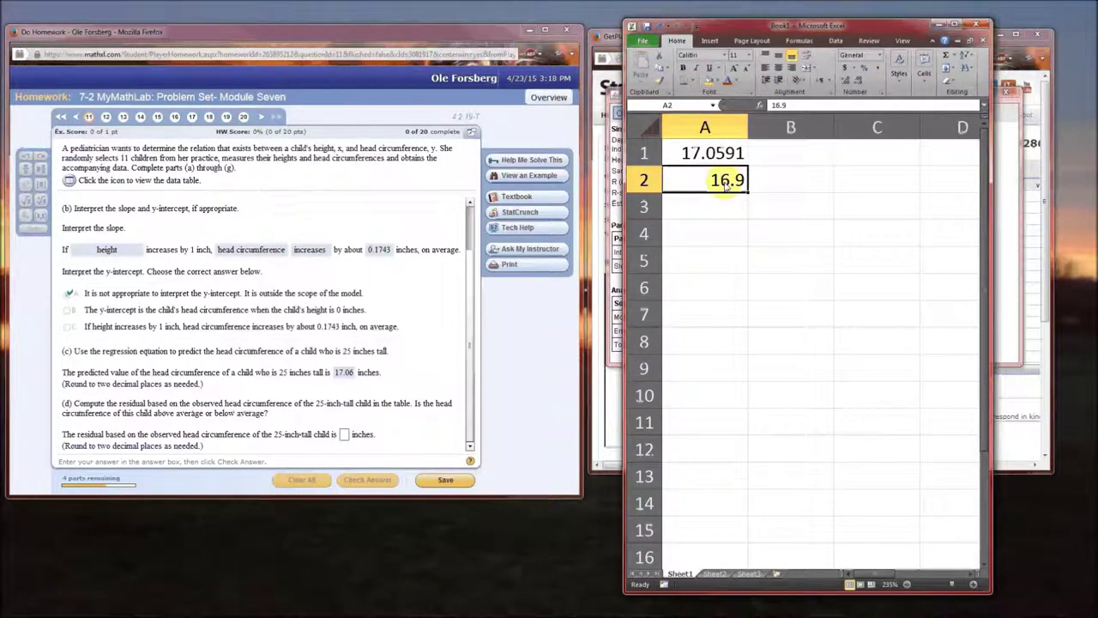
click(697, 153)
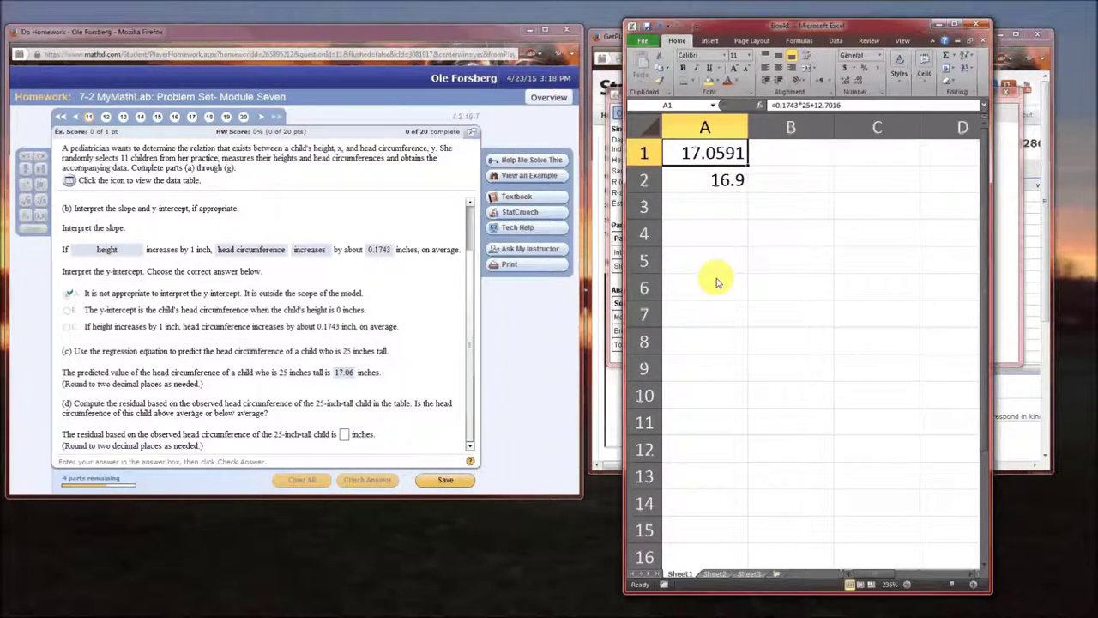
click(708, 234)
text(=A2-)
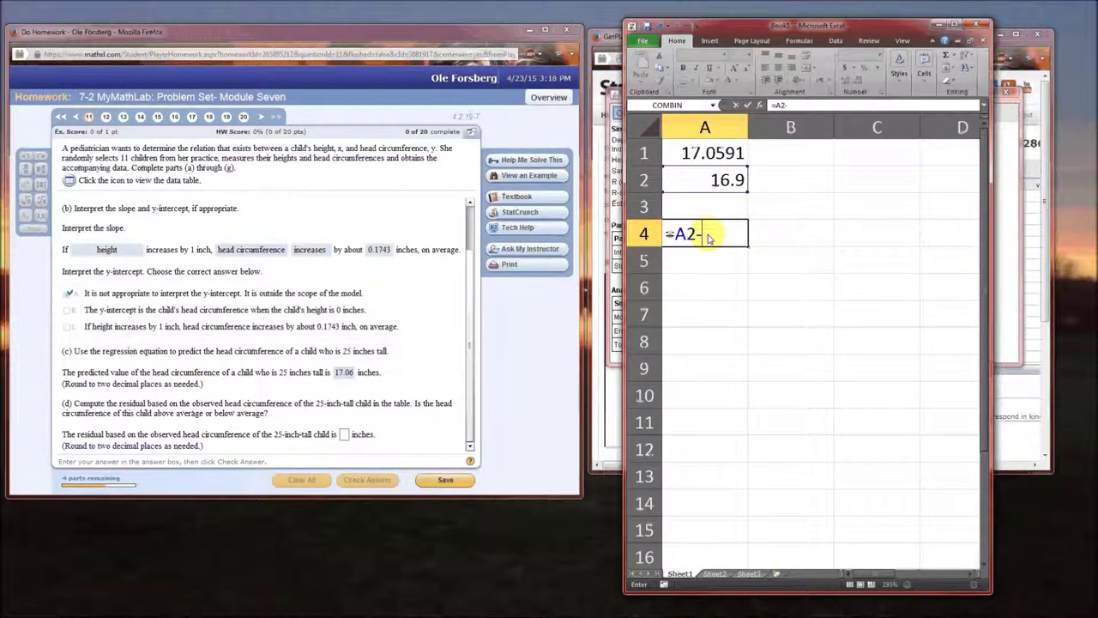
key(Up)
key(Up)
key(Up)
key(Return)
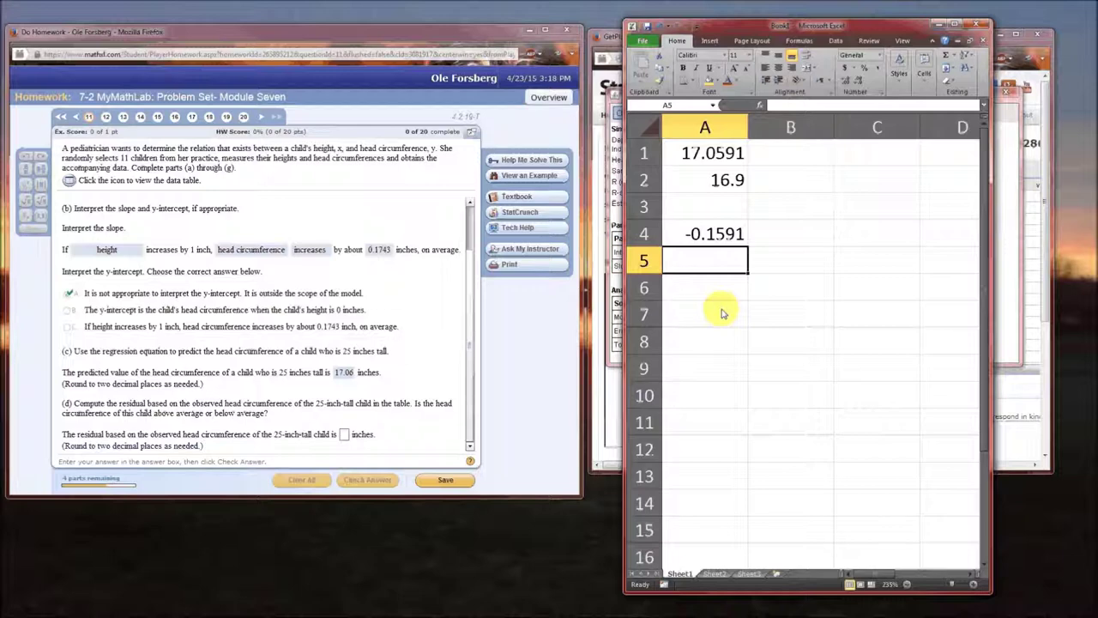
- Enter -0.16 as the part (d) residual in the homework, check the answer and close the feedback
click(345, 436)
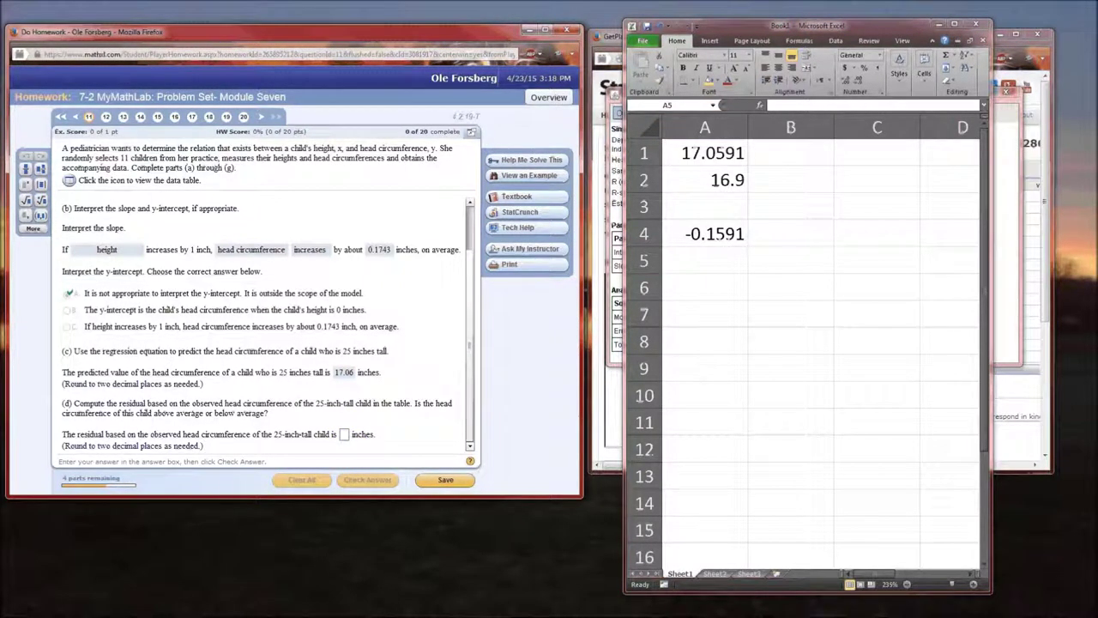
text(-)
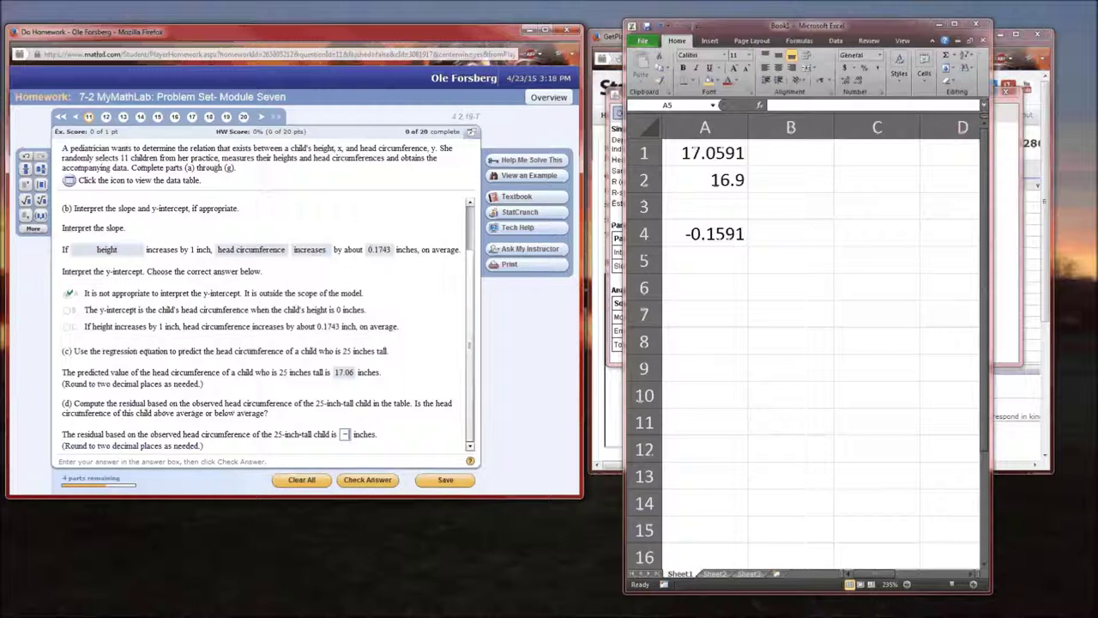
text(0.16)
key(Return)
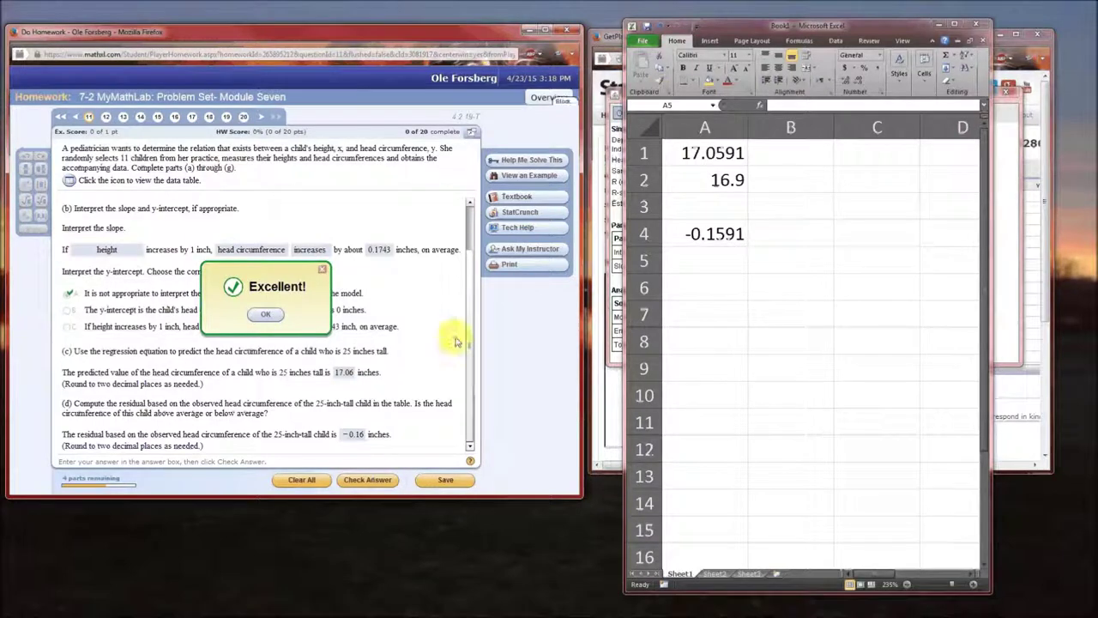
click(265, 314)
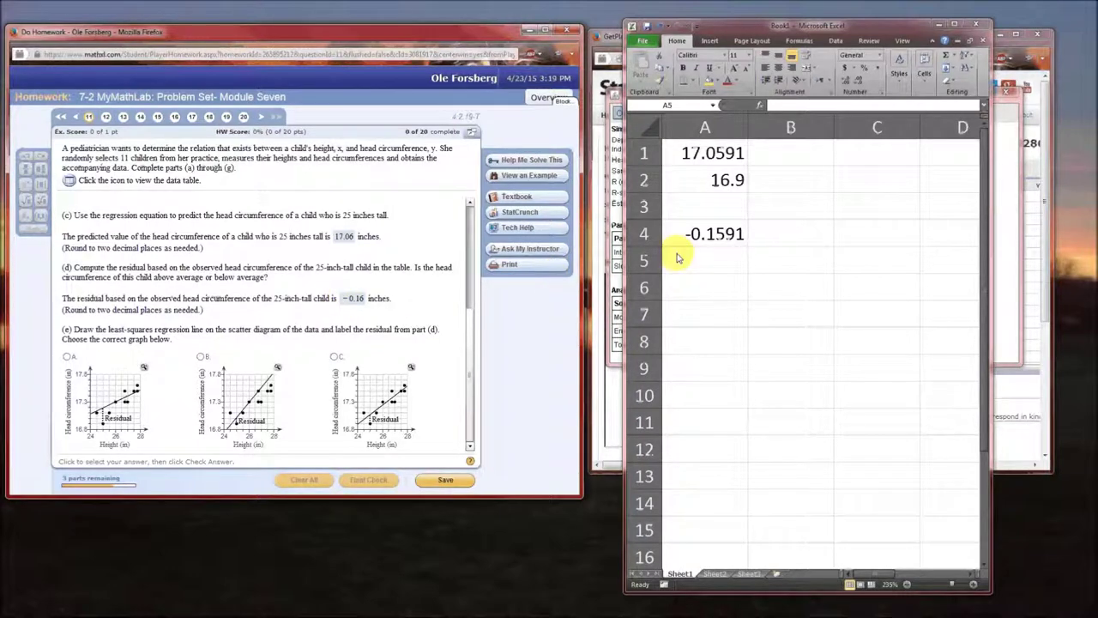
- Minimize the Excel workbook and close the Simple Linear Regression results to uncover the StatCrunch data table
click(941, 24)
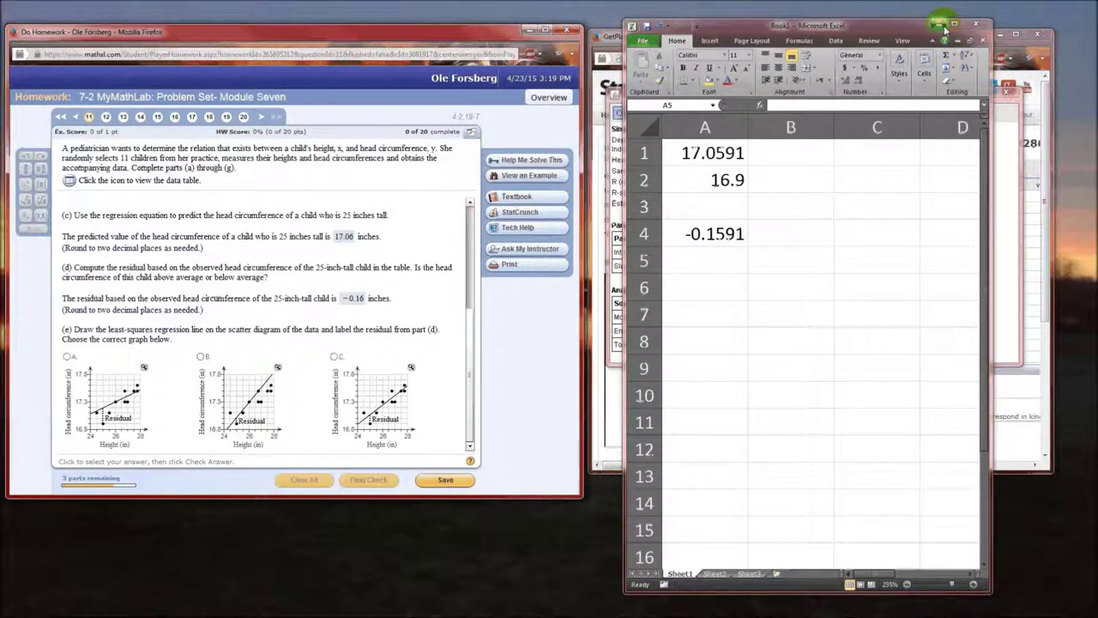
click(1009, 94)
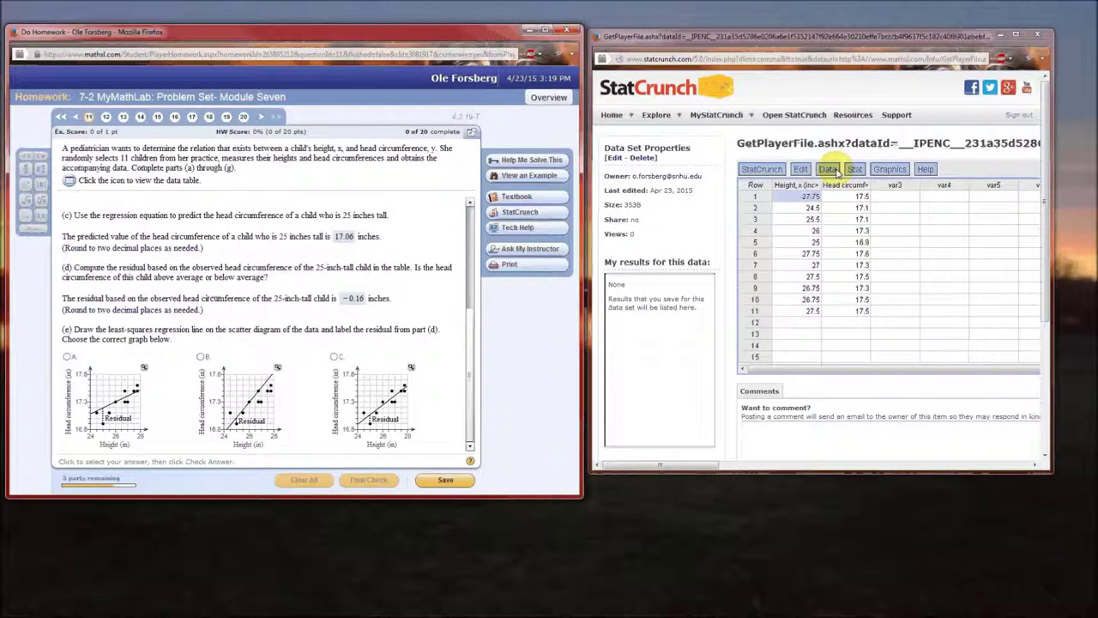
- Start a simple linear regression in StatCrunch with Height, x (inches) as the X-variable and Head circumference, y (inches) as the Y-variable
click(829, 169)
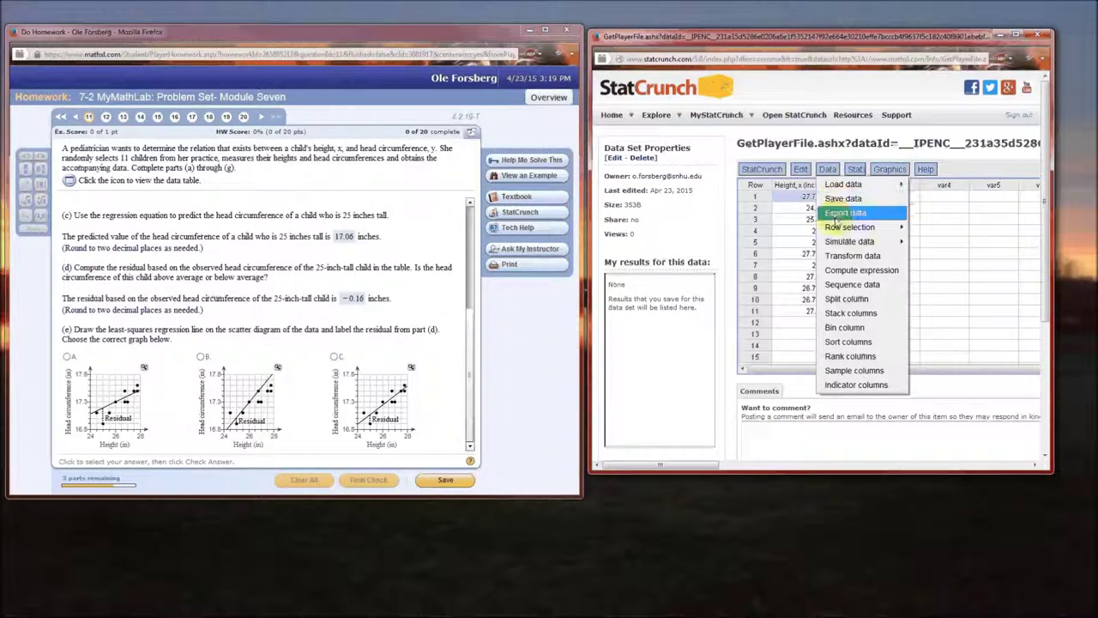
mouse_move(836, 227)
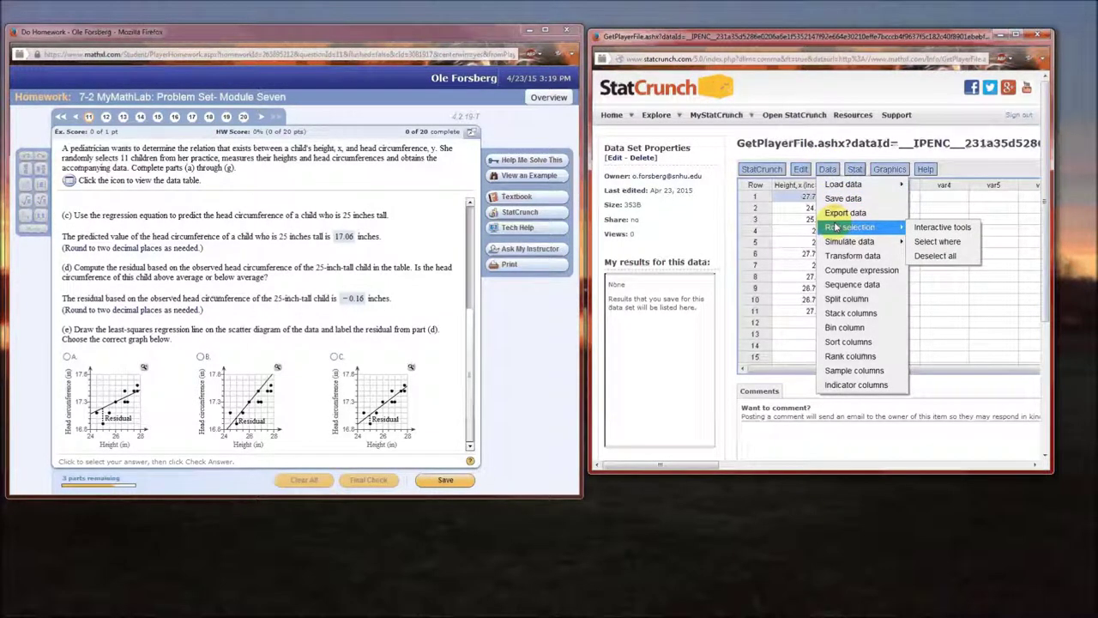
click(856, 169)
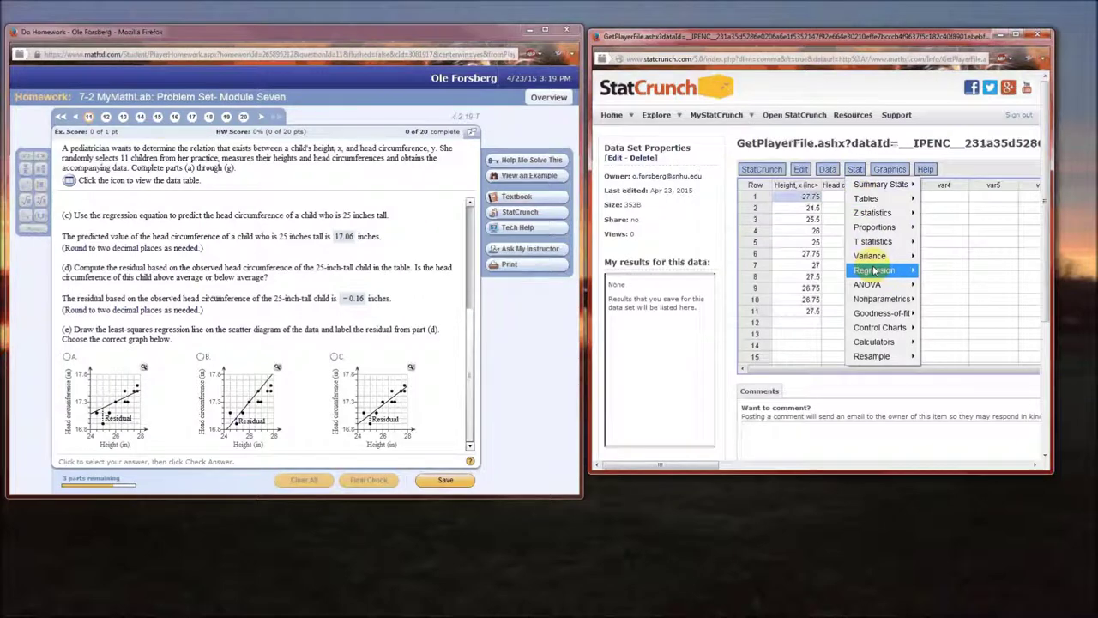
mouse_move(874, 271)
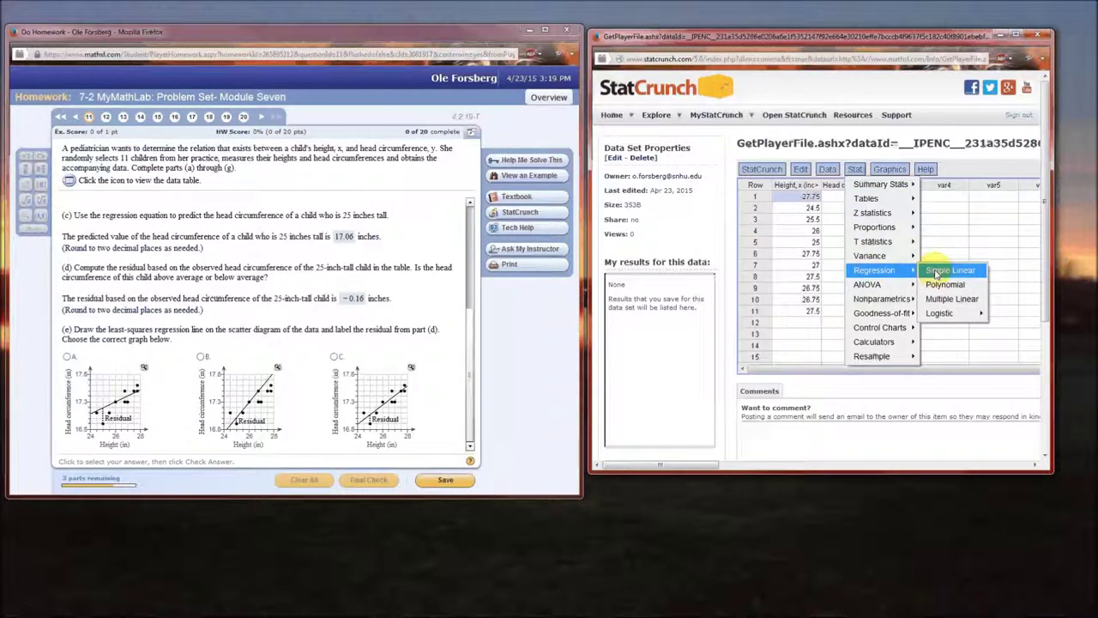
click(938, 271)
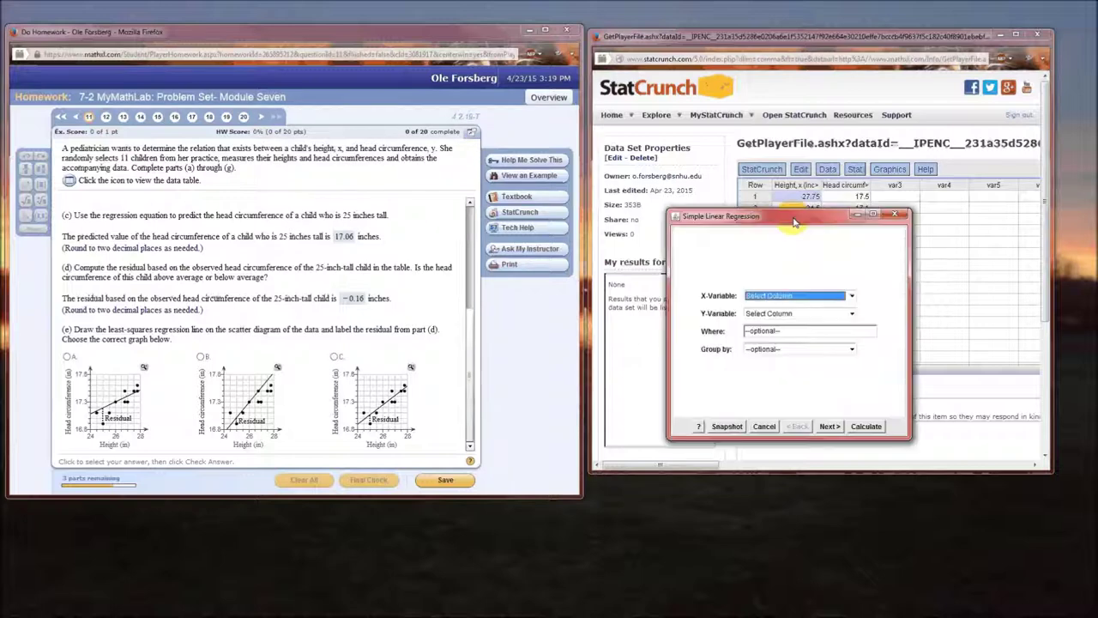
click(850, 293)
click(845, 318)
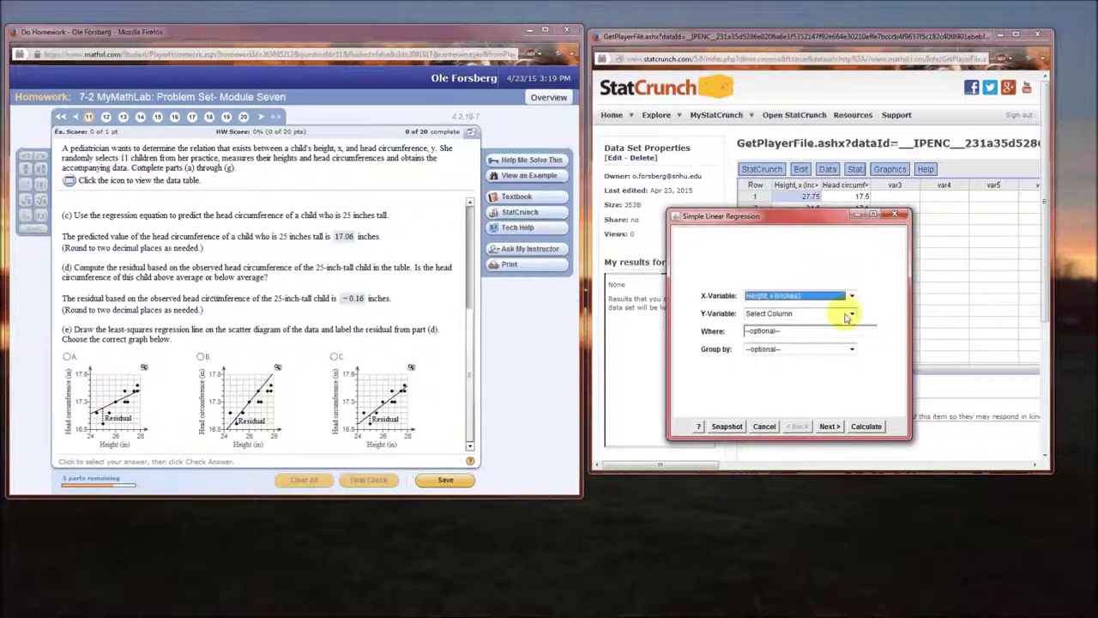
click(850, 315)
click(840, 341)
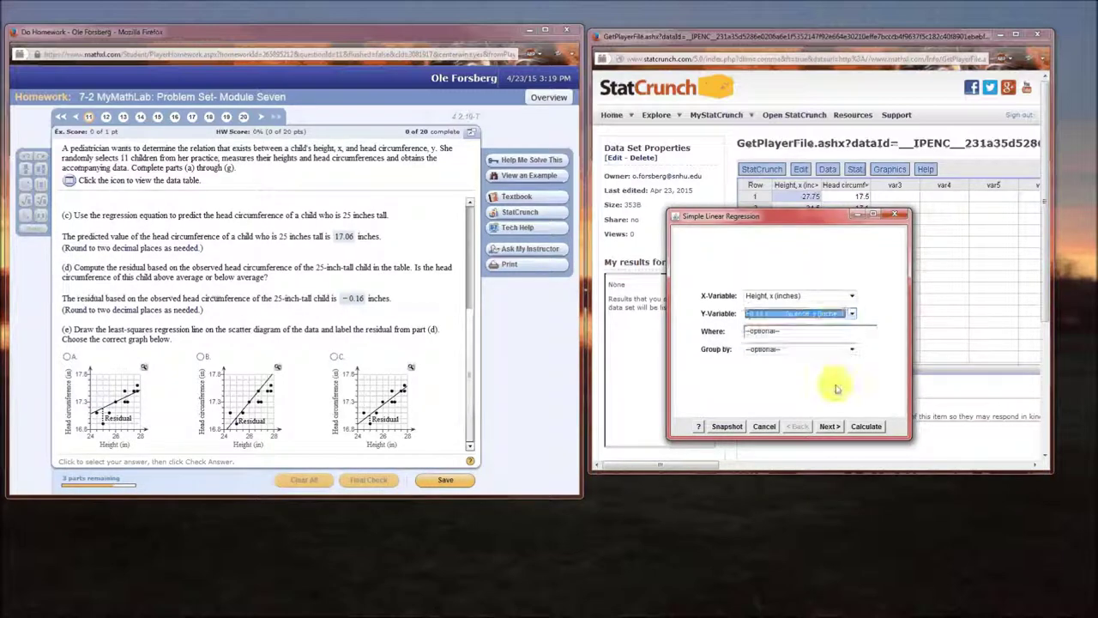
- Set the regression options to predict Y for X = 25 and to save residuals and fitted values, keeping the default hypothesis tests
click(829, 426)
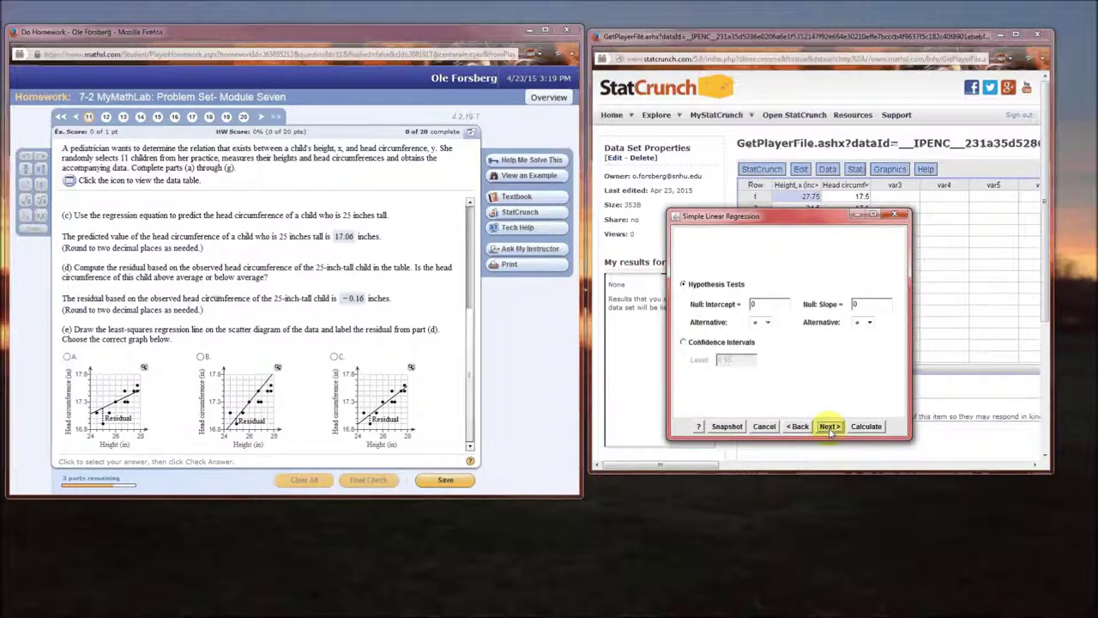
click(829, 426)
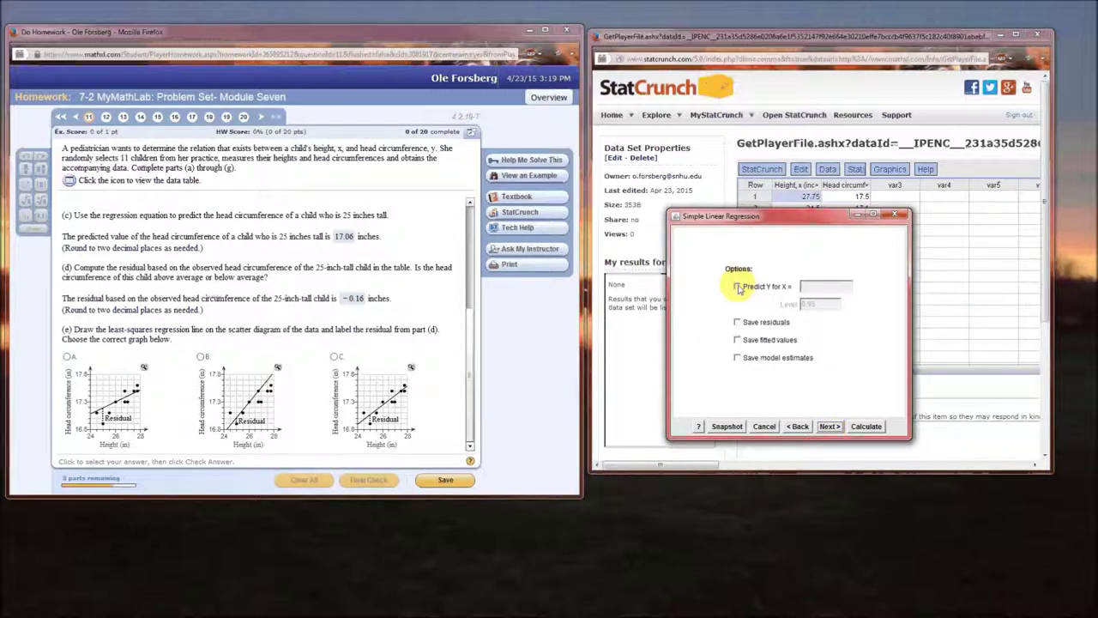
click(737, 287)
click(820, 290)
text(25)
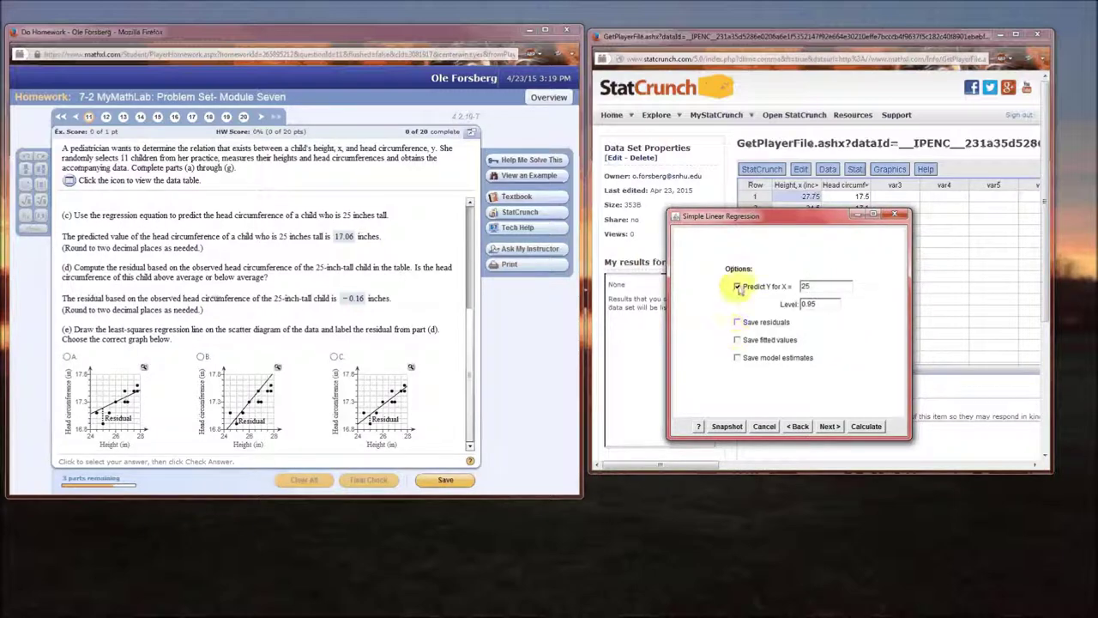
click(738, 323)
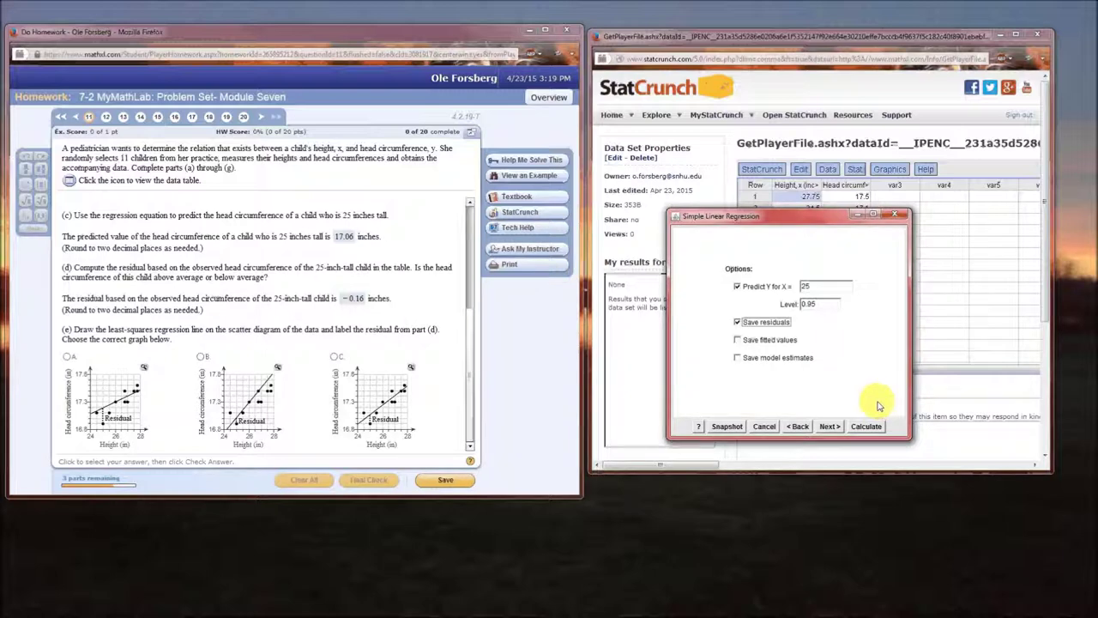
click(737, 340)
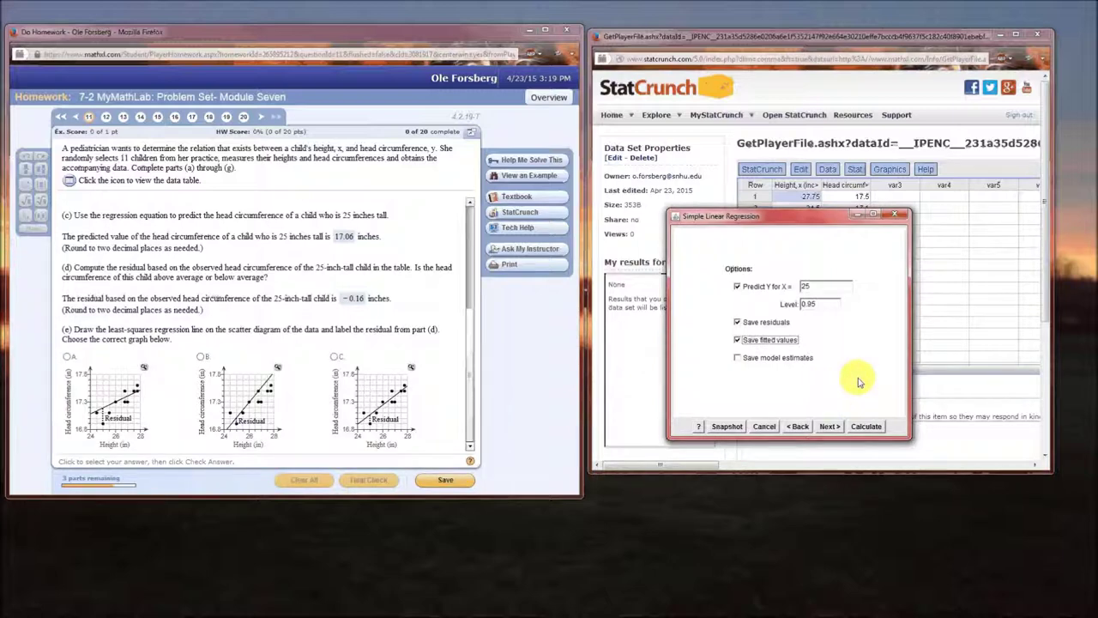
- Include a plot of the fitted line among the regression graphics and calculate the regression
click(829, 427)
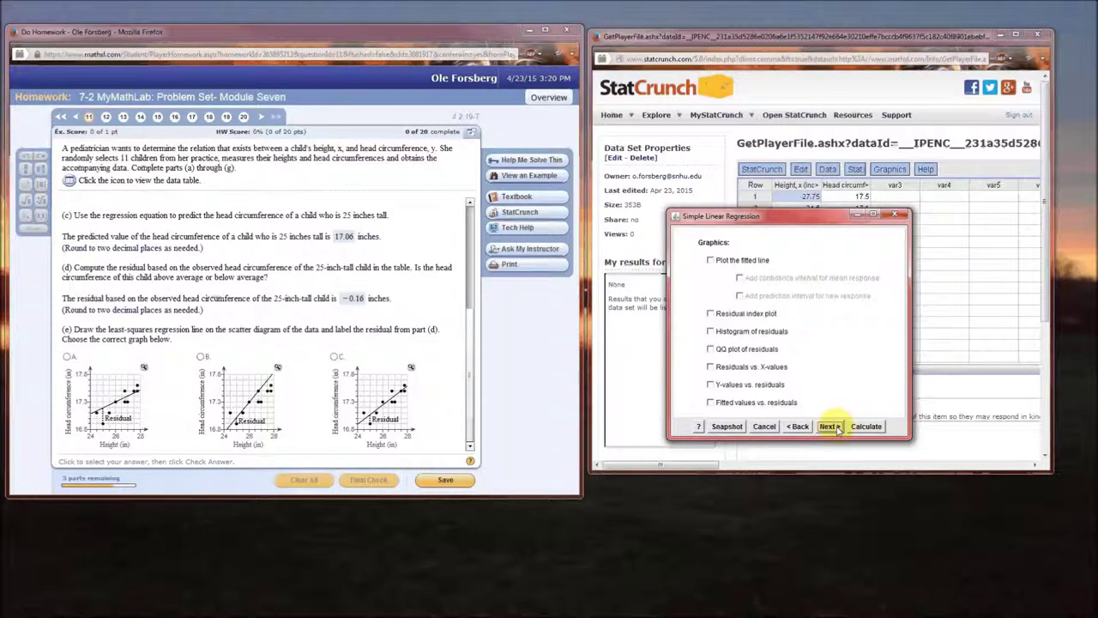
click(711, 260)
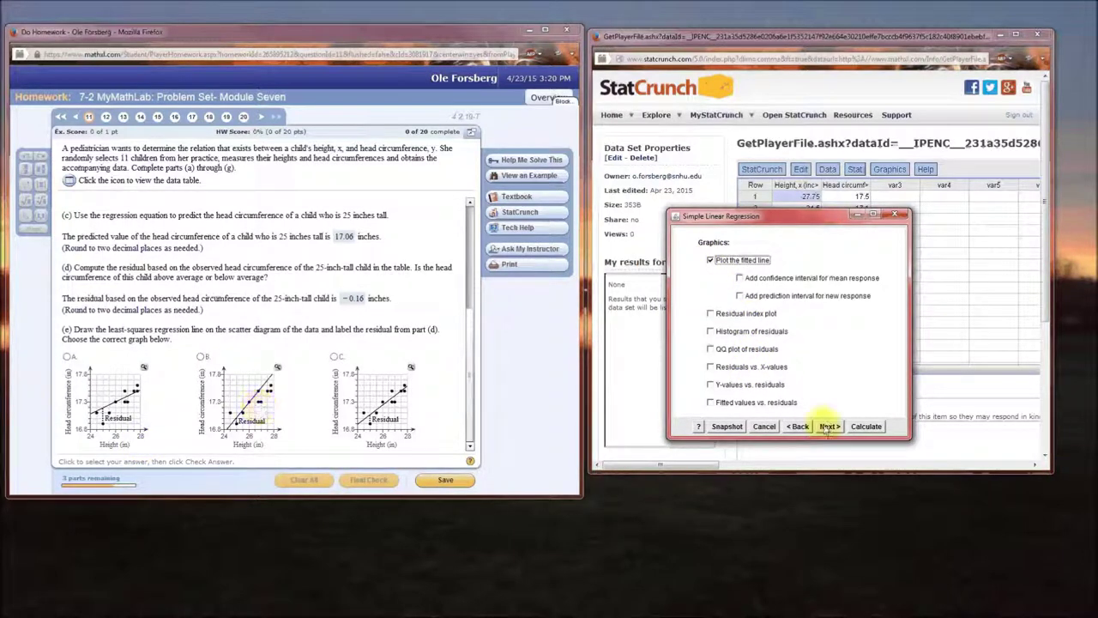
click(867, 426)
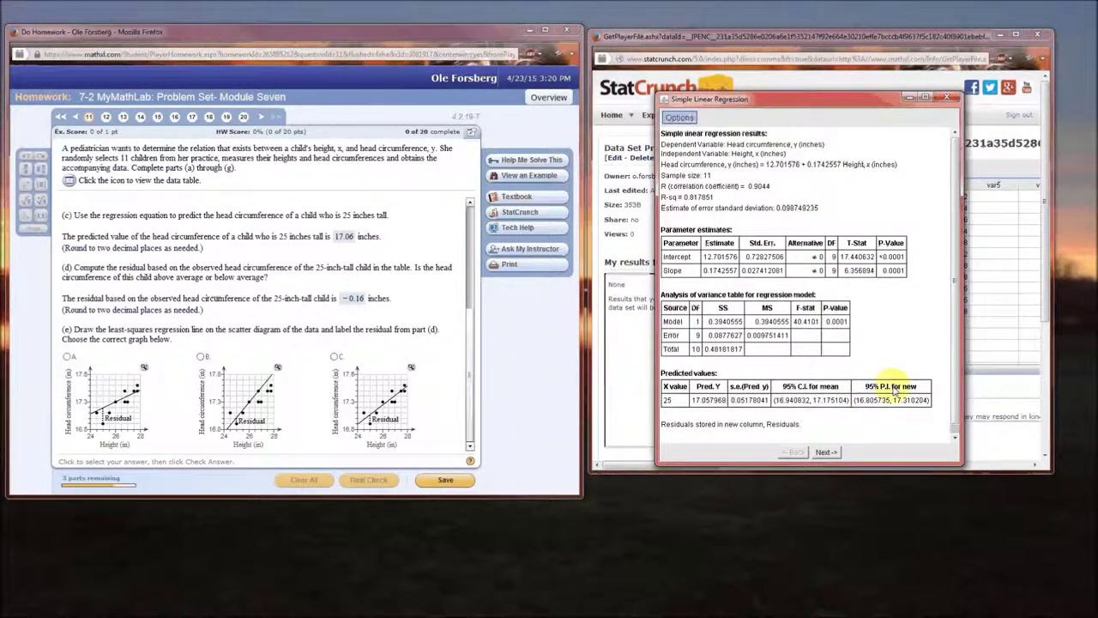
- Examine the parameter estimates, the prediction for X = 25 and the fitted line plot, widening the results window
click(825, 453)
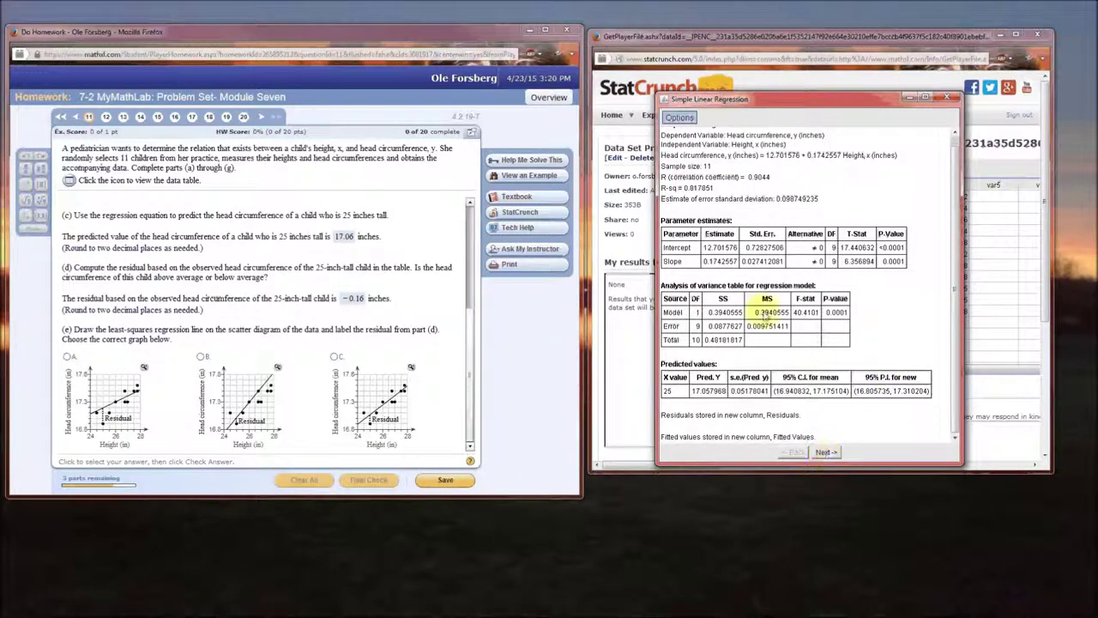
scroll(767, 310, up, 1)
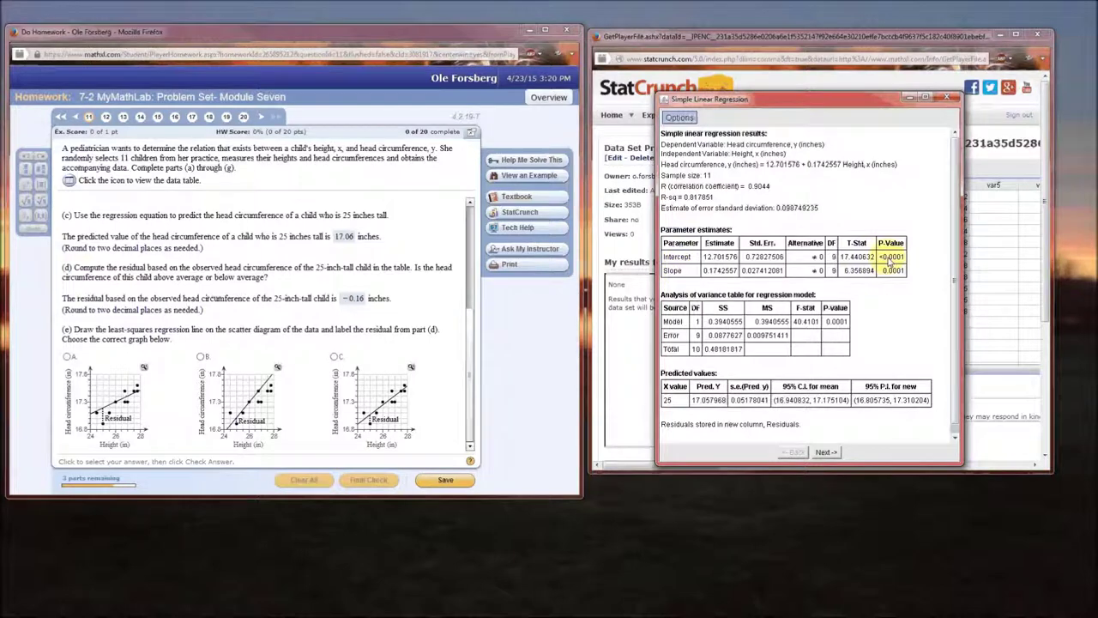
scroll(689, 271, down, 1)
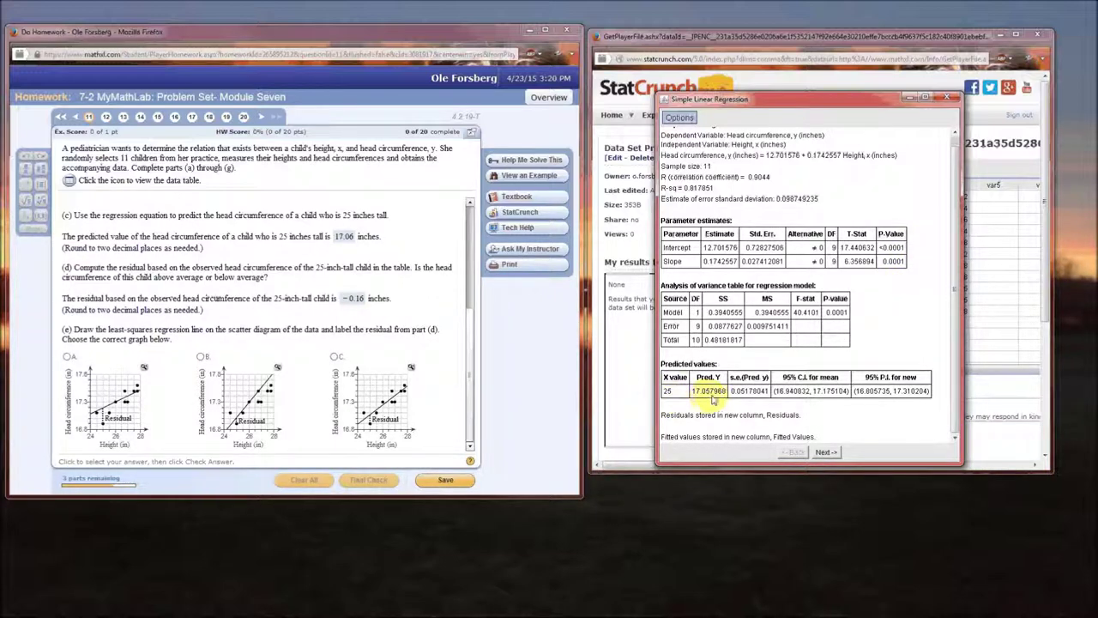
click(825, 453)
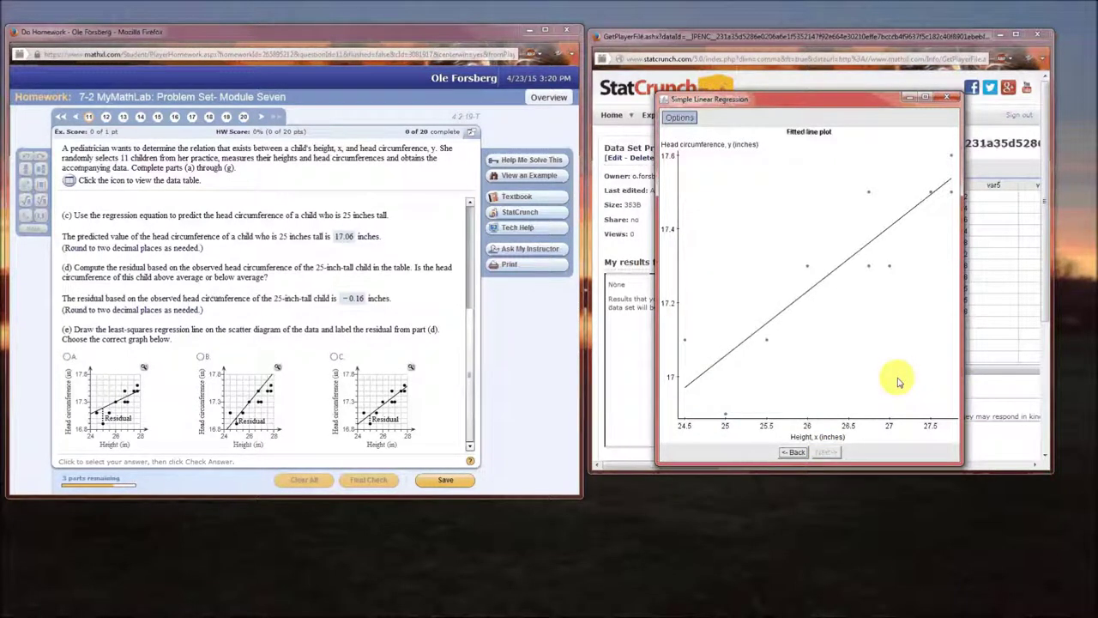
drag(962, 270, 1022, 276)
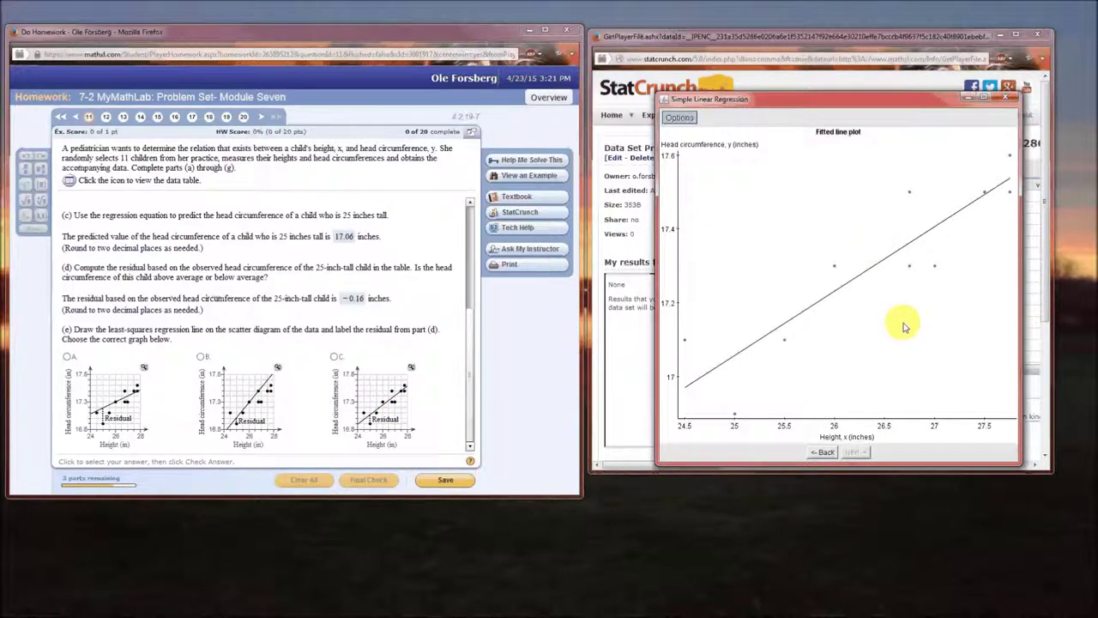
- Choose graph C as the part (e) answer, check it, close the feedback and continue to the next question
click(334, 356)
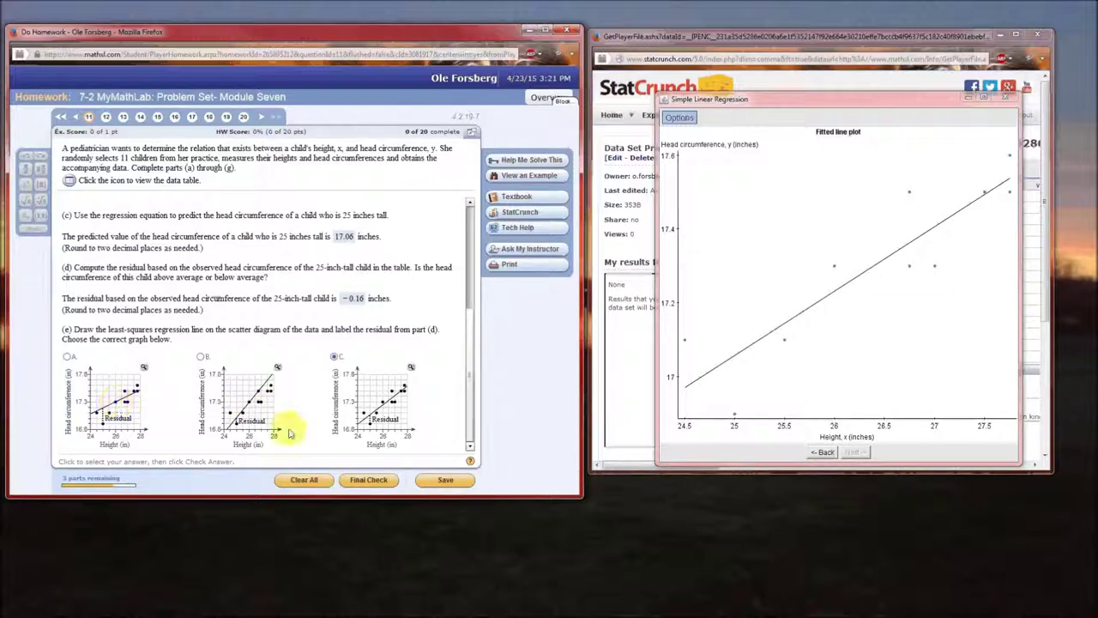
click(371, 481)
click(272, 321)
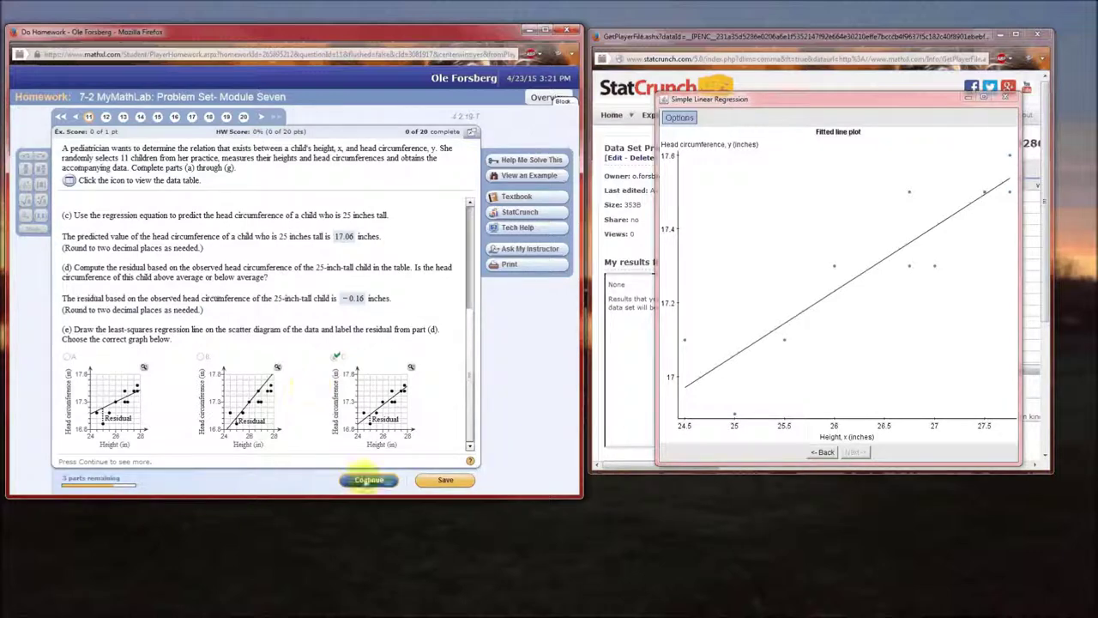
click(369, 479)
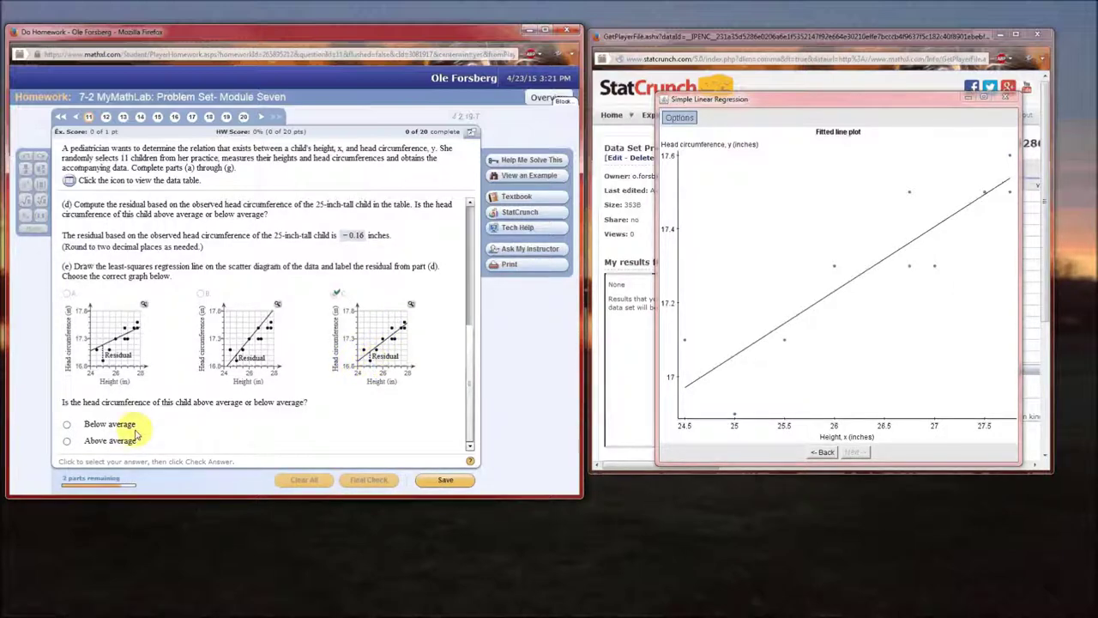
- Answer that the child's head circumference is below average, check it, close the feedback and continue to part (f)
click(67, 425)
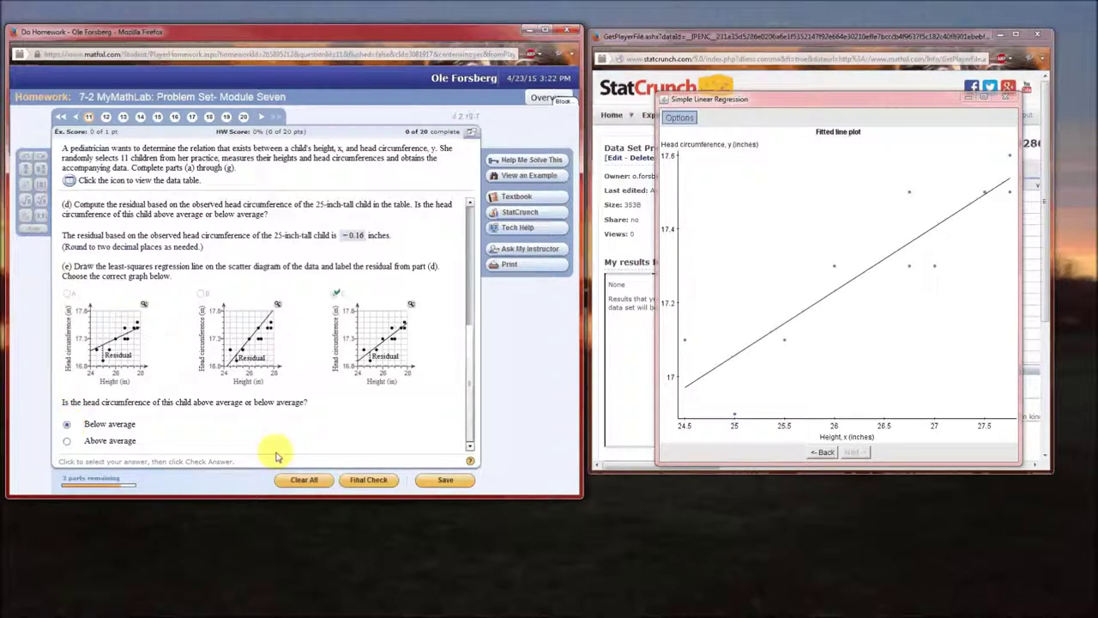
key(Return)
click(274, 315)
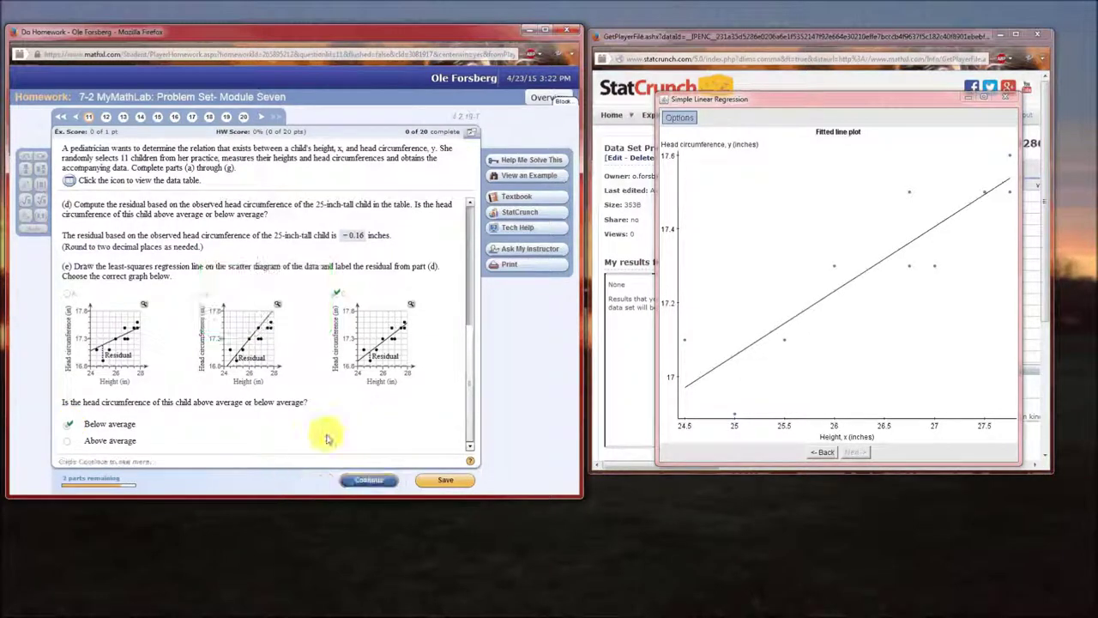
click(367, 481)
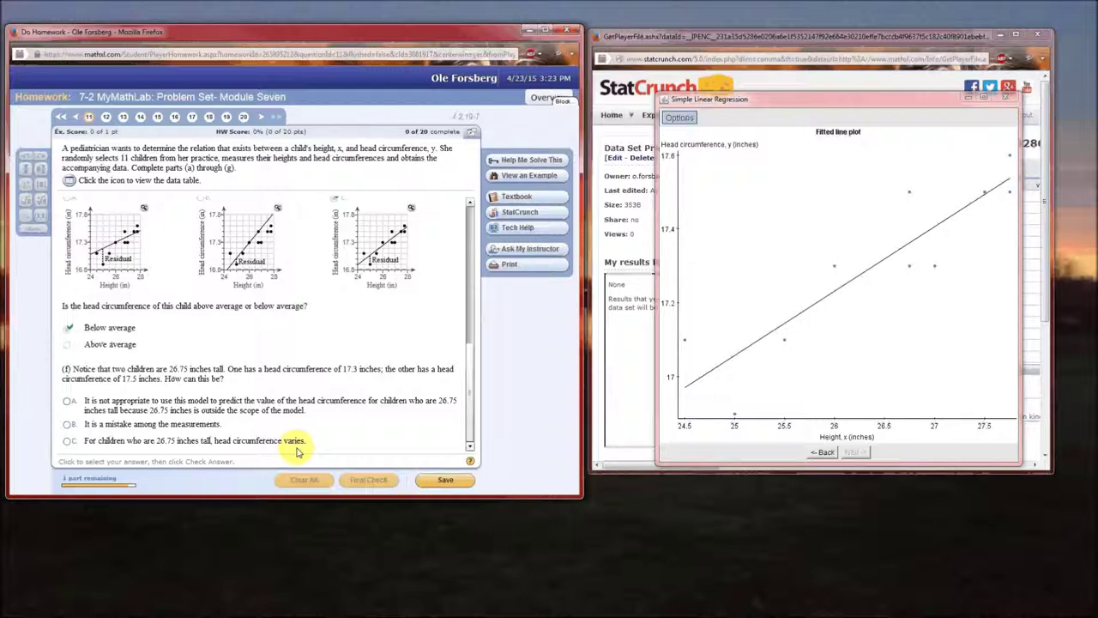
- Answer part (f) with option C, head circumference varies, and part (g) with No, checking each answer
click(68, 440)
click(368, 480)
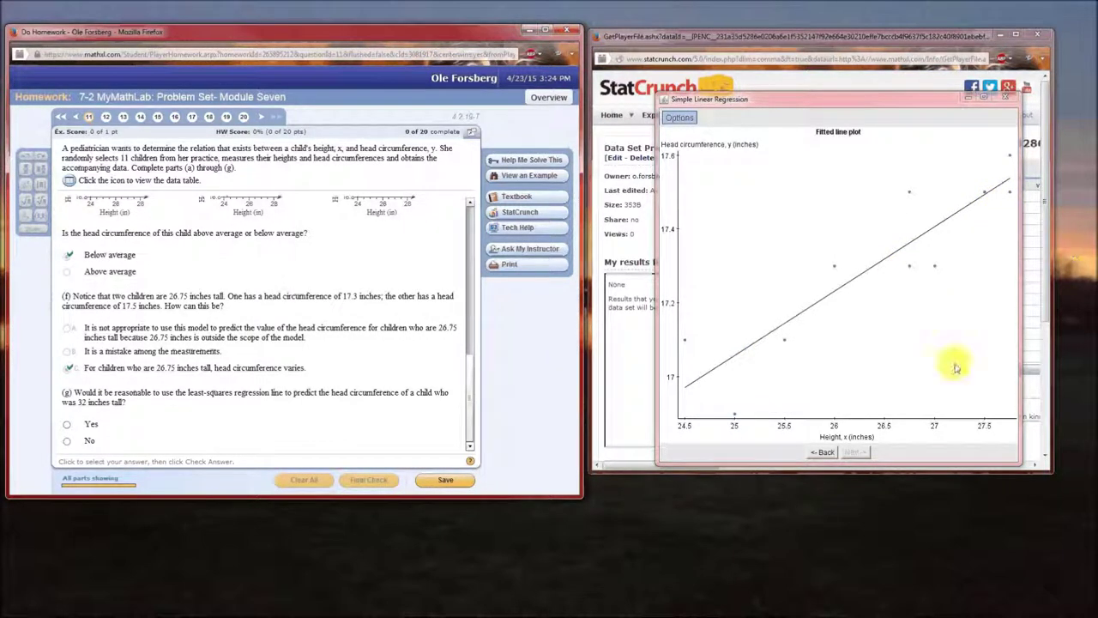
click(67, 442)
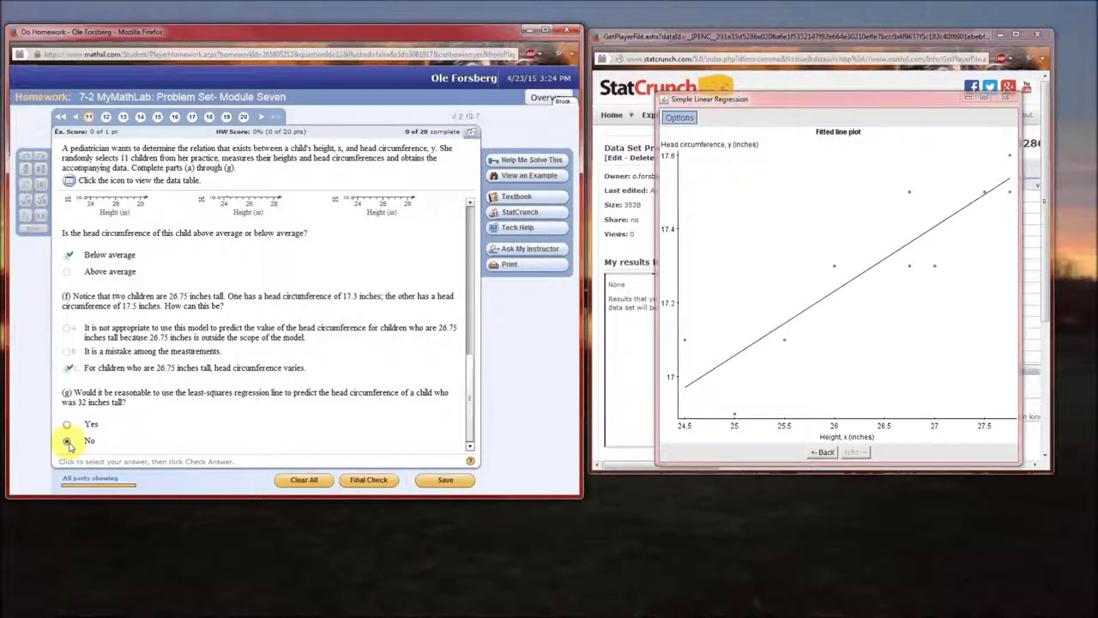
click(368, 481)
click(267, 315)
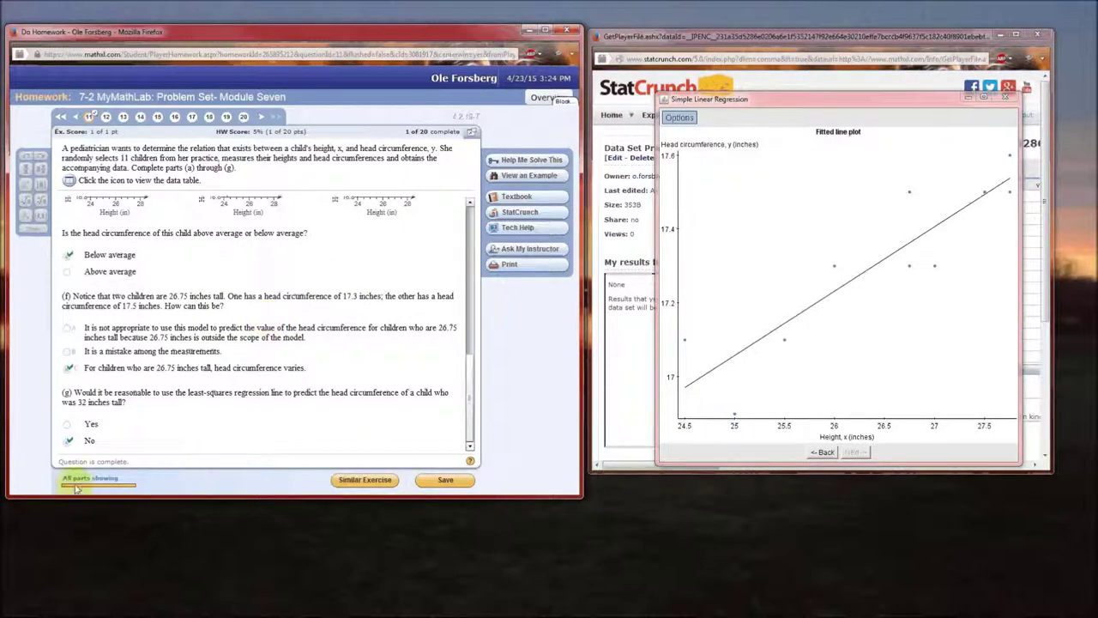
- Review the completed homework answers against the Excel calculations, the regression results and the Residuals and Fitted Values columns in StatCrunch
drag(478, 429, 473, 265)
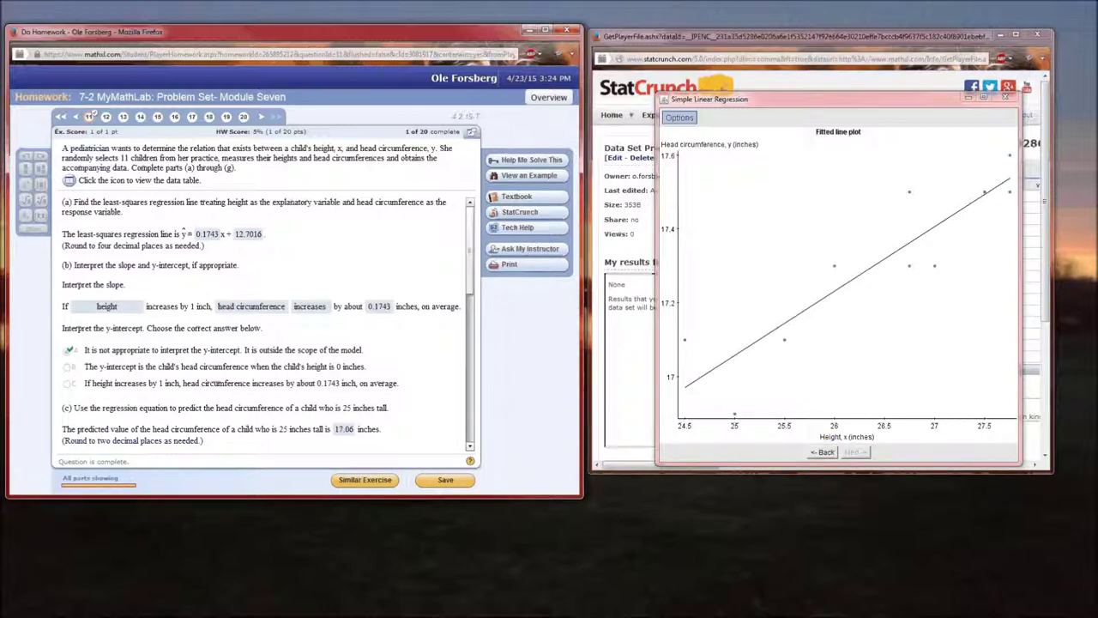
key(alt+Tab)
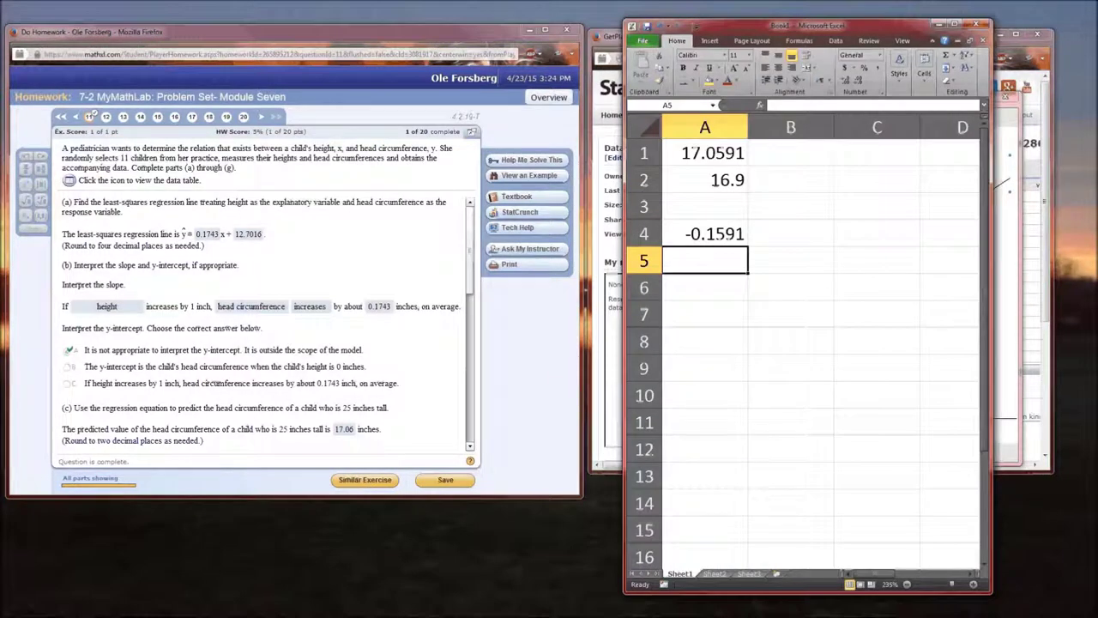
key(alt+Tab)
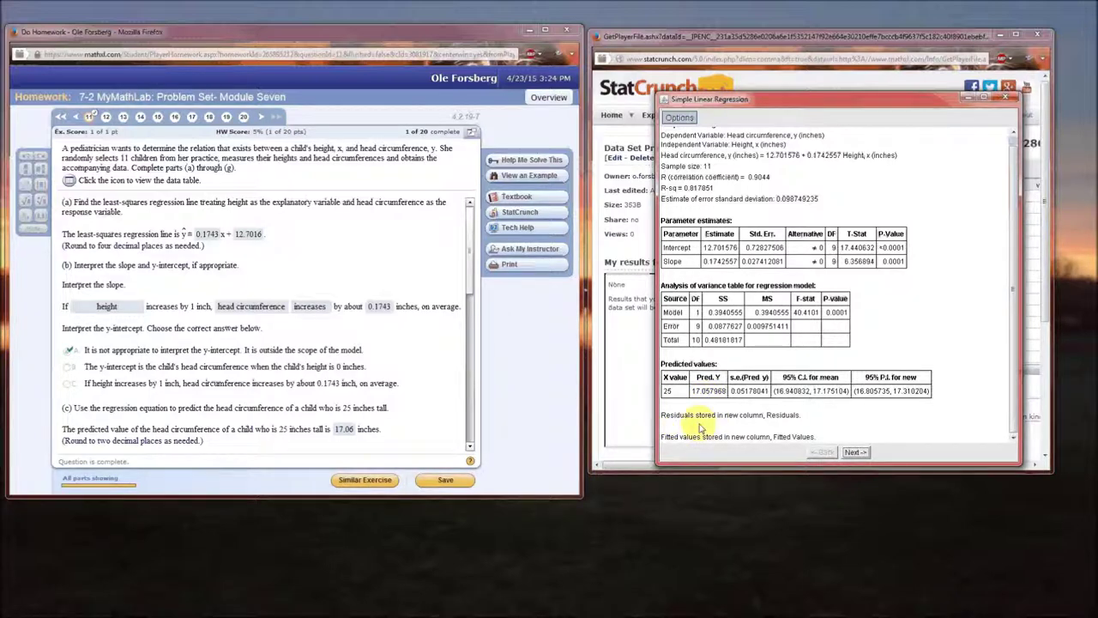
click(969, 100)
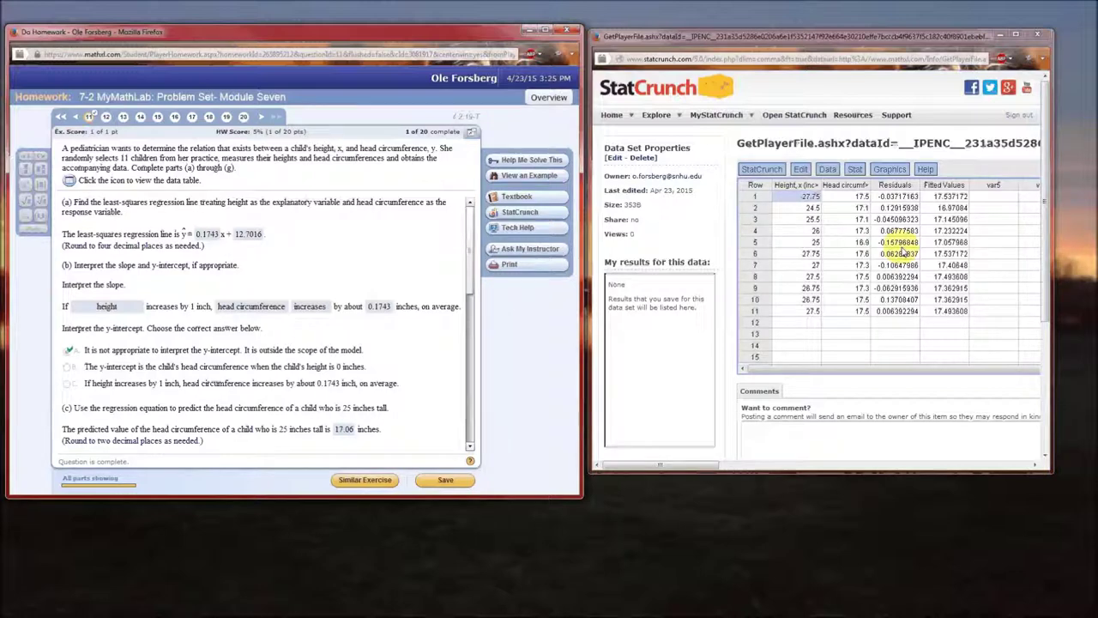
scroll(471, 448, down, 5)
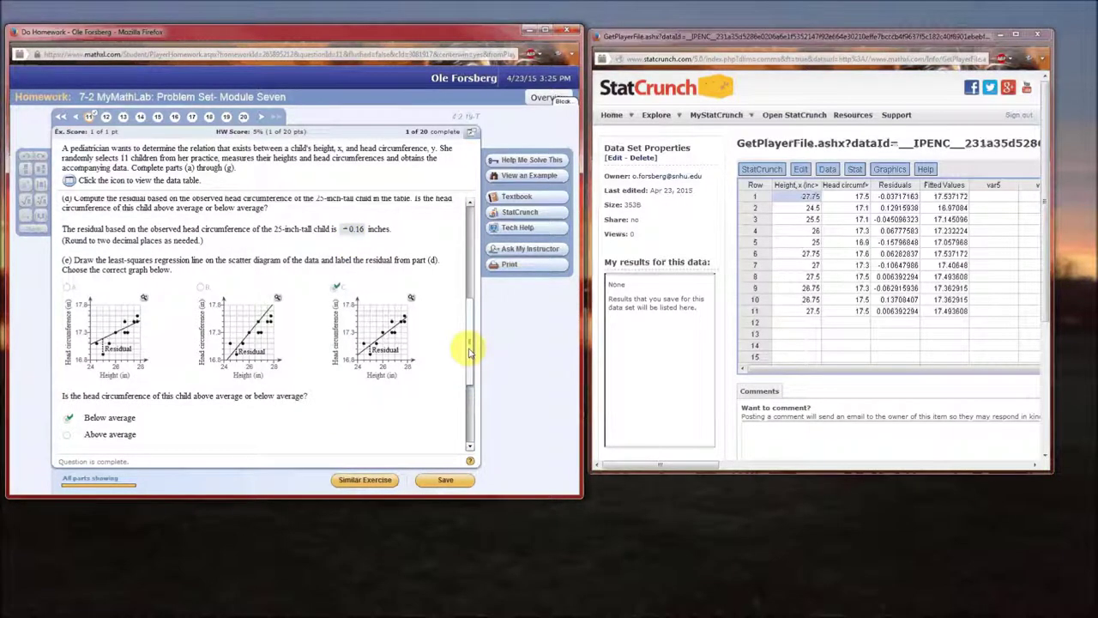
drag(468, 348, 470, 231)
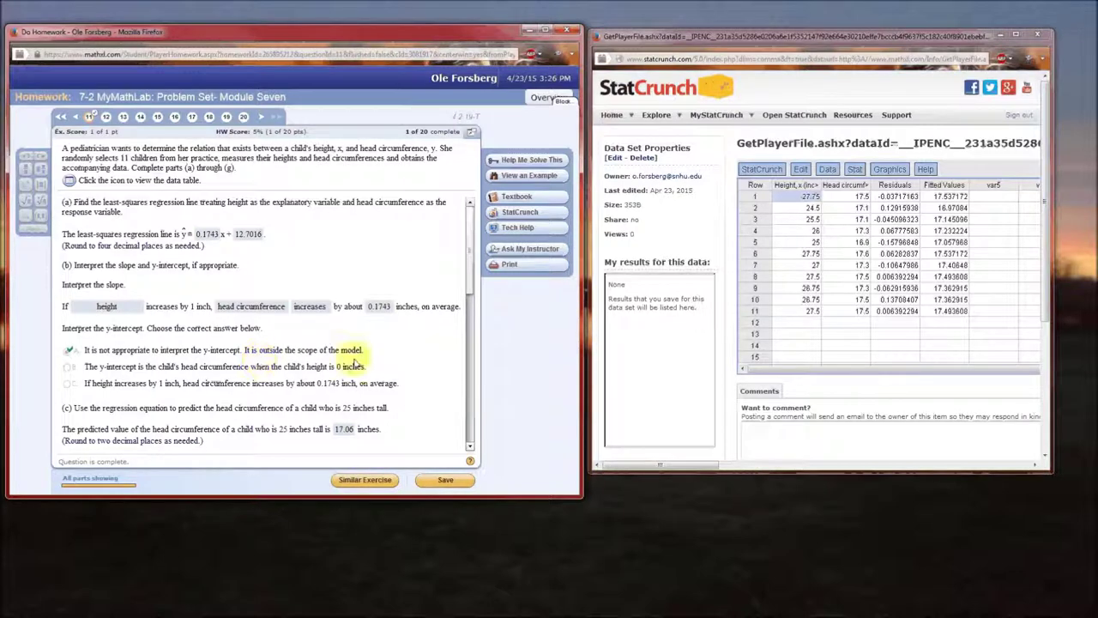
- Review the answers to parts (c) through (f), and display the fitted line plot in the Simple Linear Regression results
scroll(468, 287, down, 1)
drag(469, 288, 469, 336)
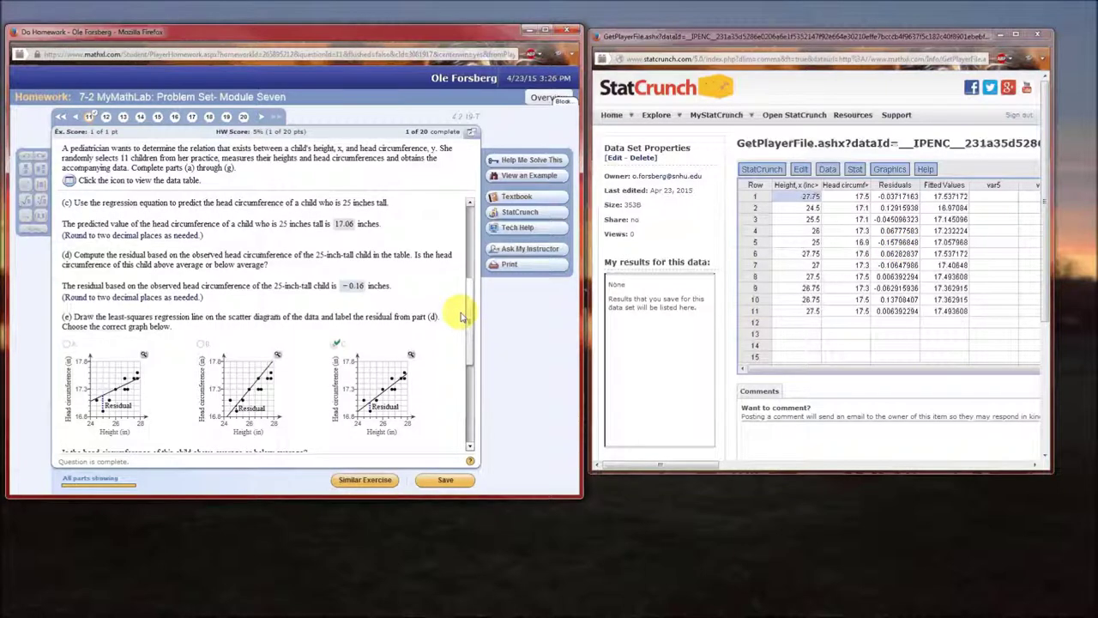
scroll(465, 326, down, 4)
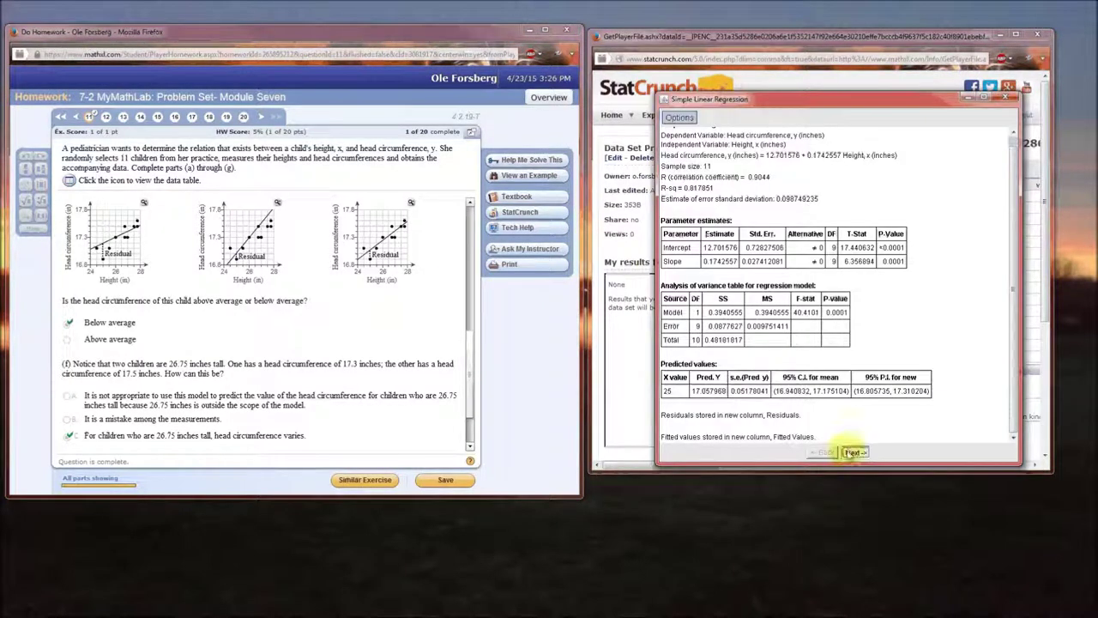
click(855, 452)
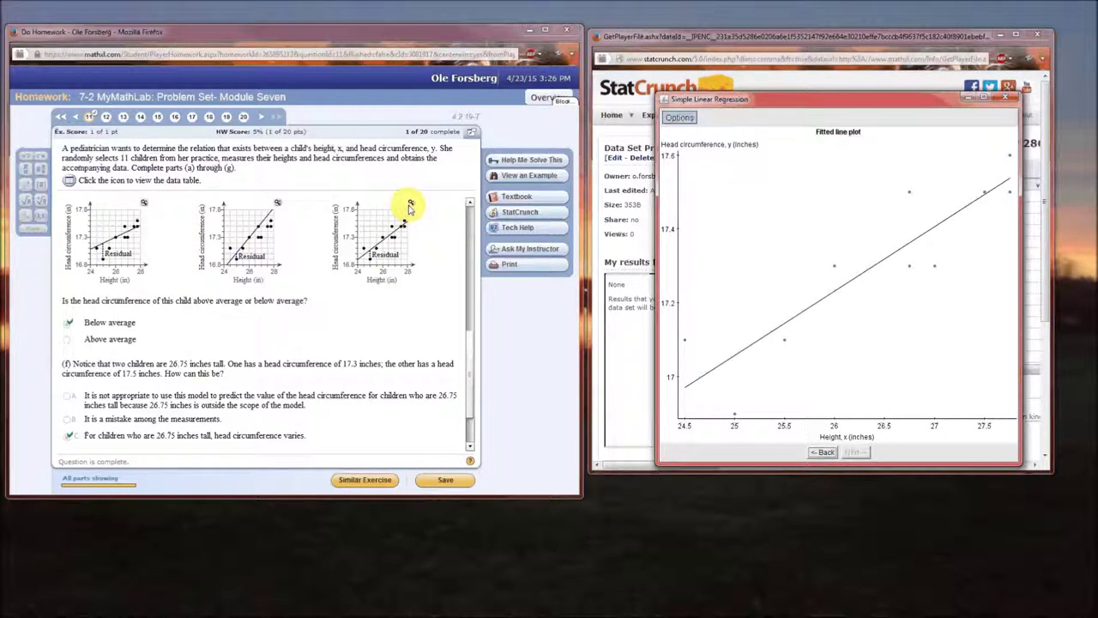
- Compare a maximized view of part (e) graph C with the fitted line plot, close it and review parts (f) and (g)
click(410, 204)
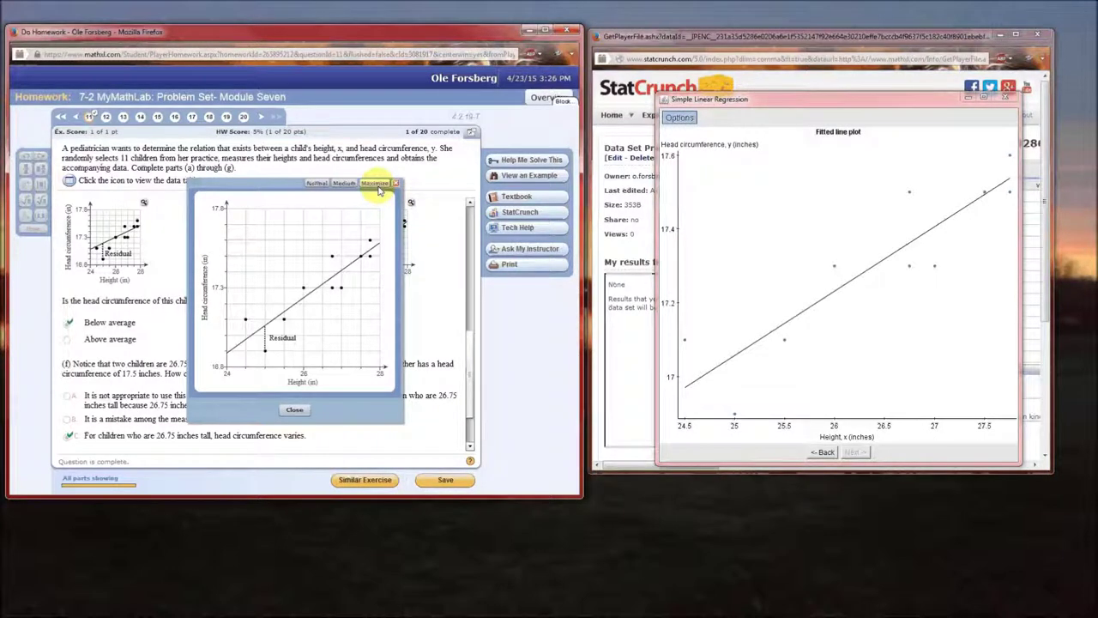
click(377, 188)
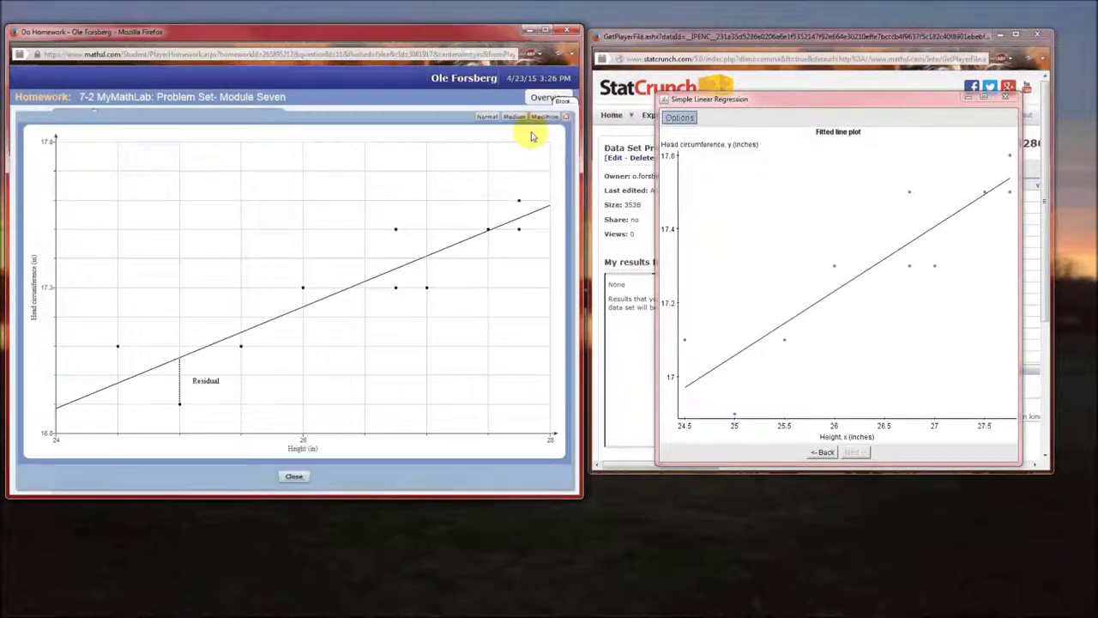
click(566, 116)
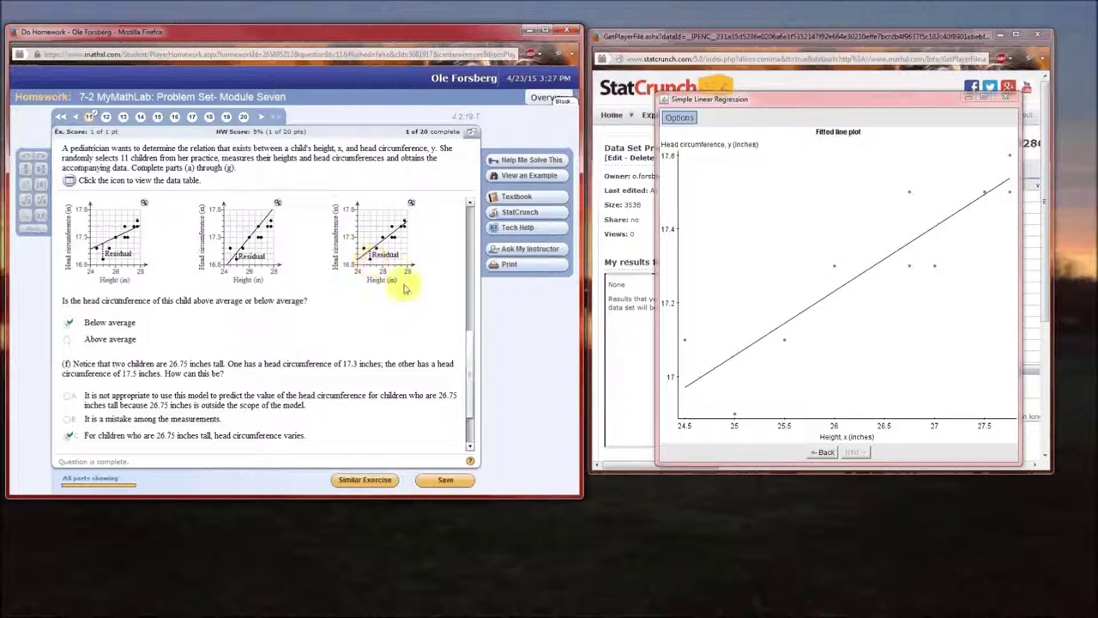
drag(468, 352, 469, 396)
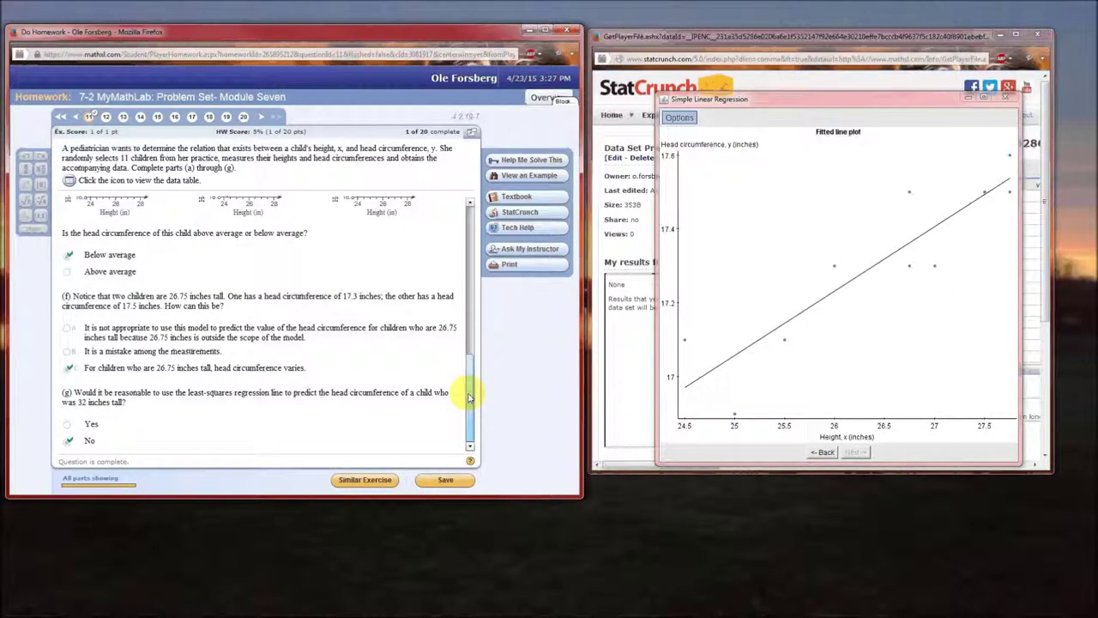